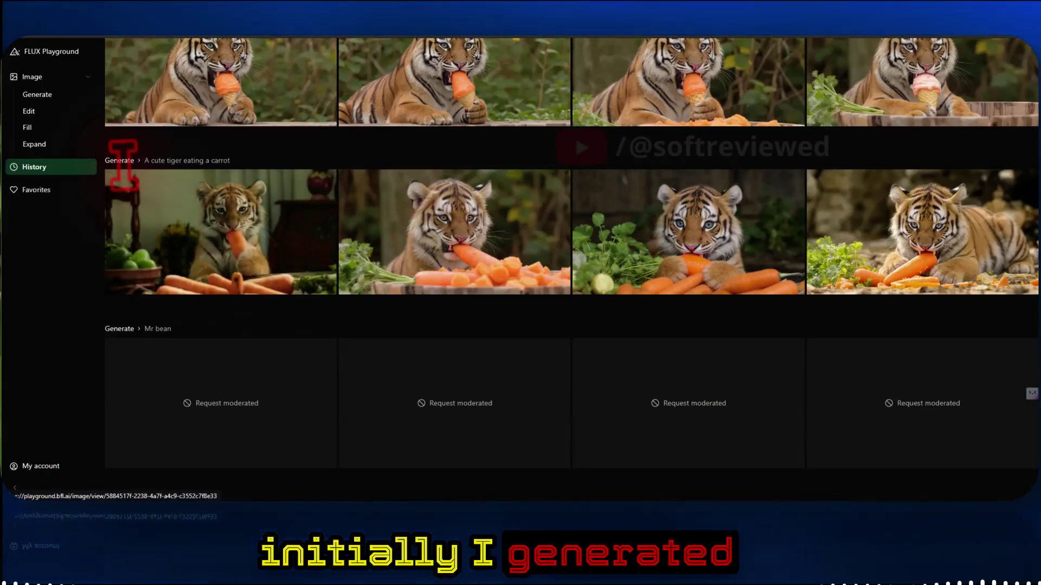
# Step: Examine the images generated from "A cute tiger eating a carrot" one by one at full size
pyautogui.click(206, 223)
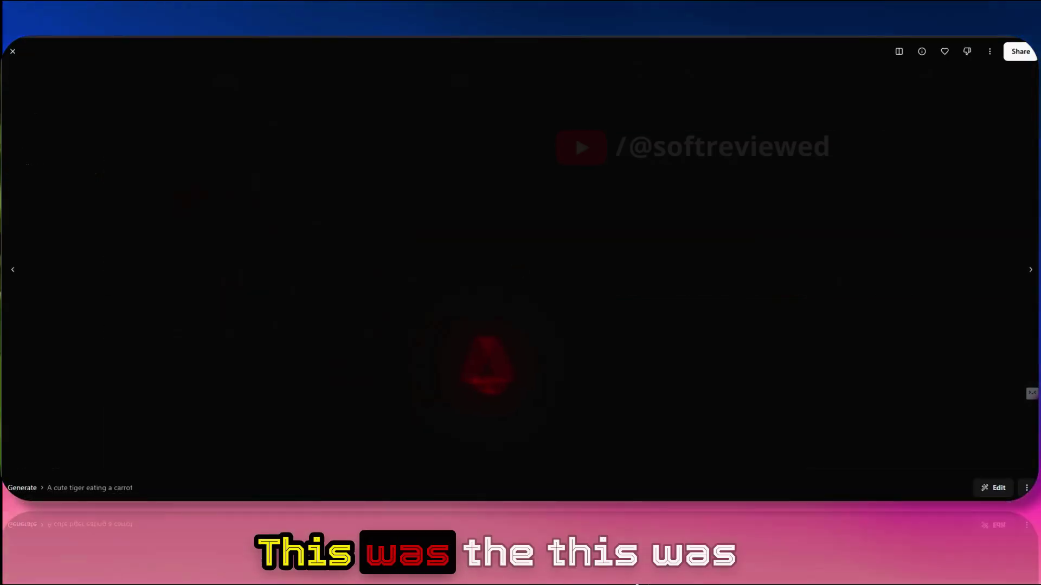
pyautogui.press('Escape')
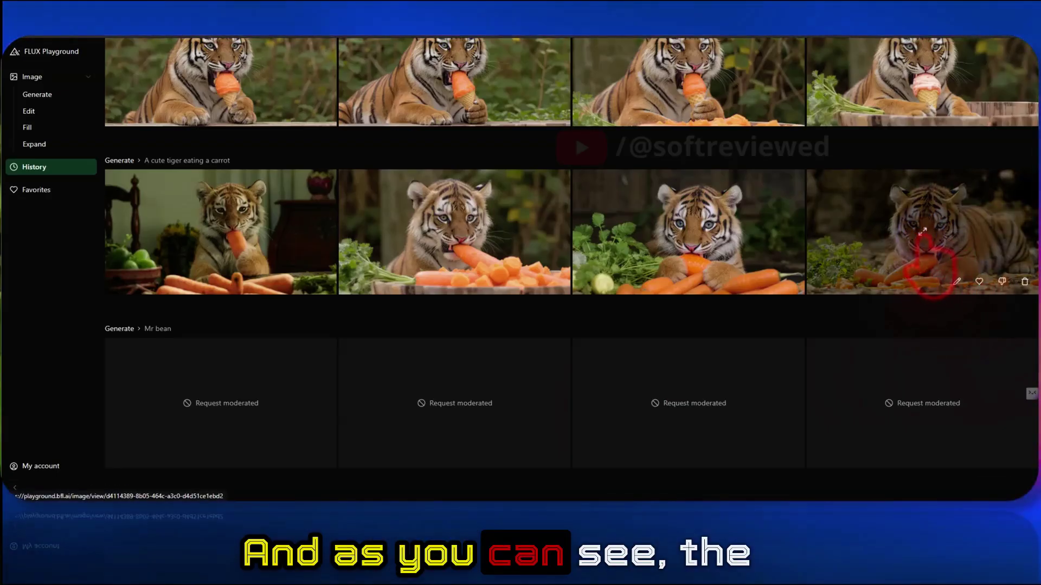
pyautogui.click(921, 232)
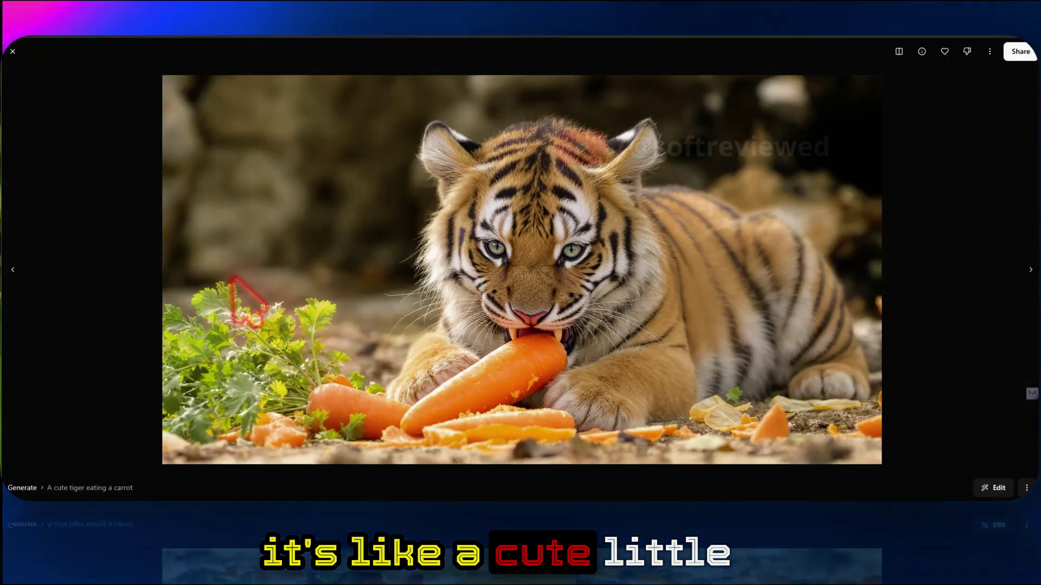
pyautogui.click(13, 269)
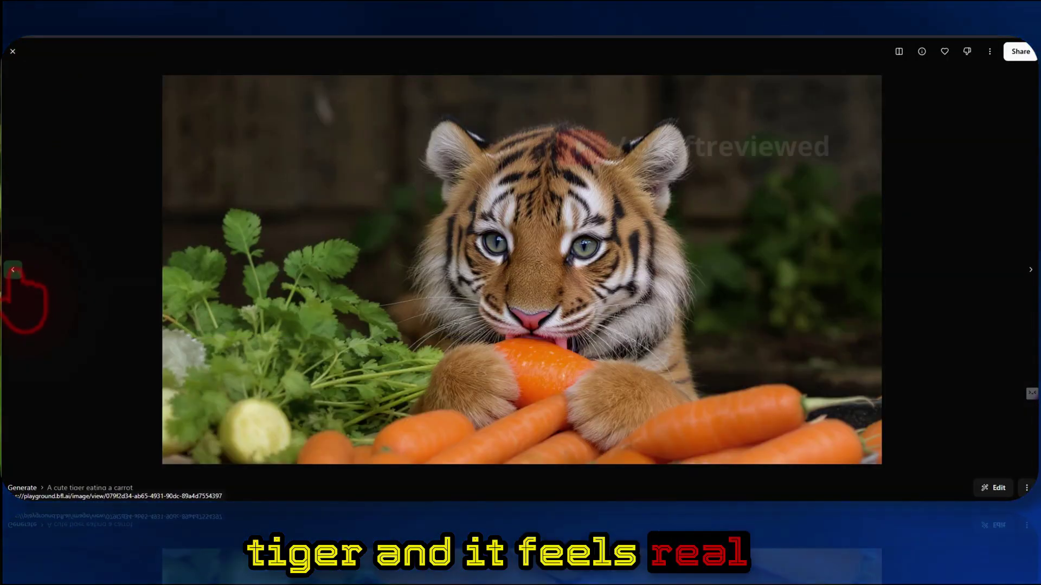
pyautogui.click(13, 270)
pyautogui.click(12, 270)
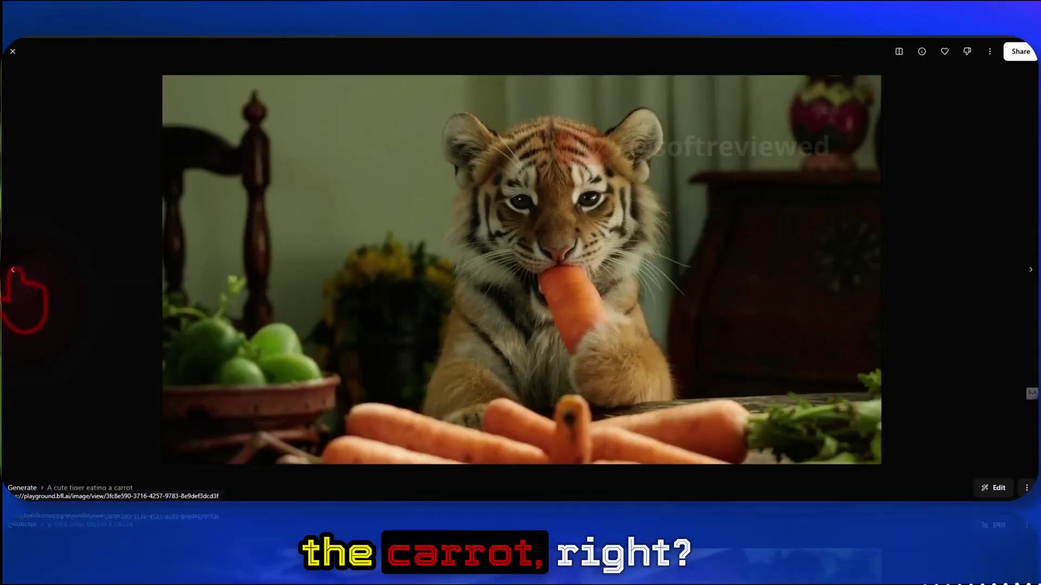
pyautogui.press('Escape')
# Step: Open the first carrot-eating tiger image for editing and return to the "Tiger eating ice cream" results in the history
pyautogui.scroll(2, 455, 336)
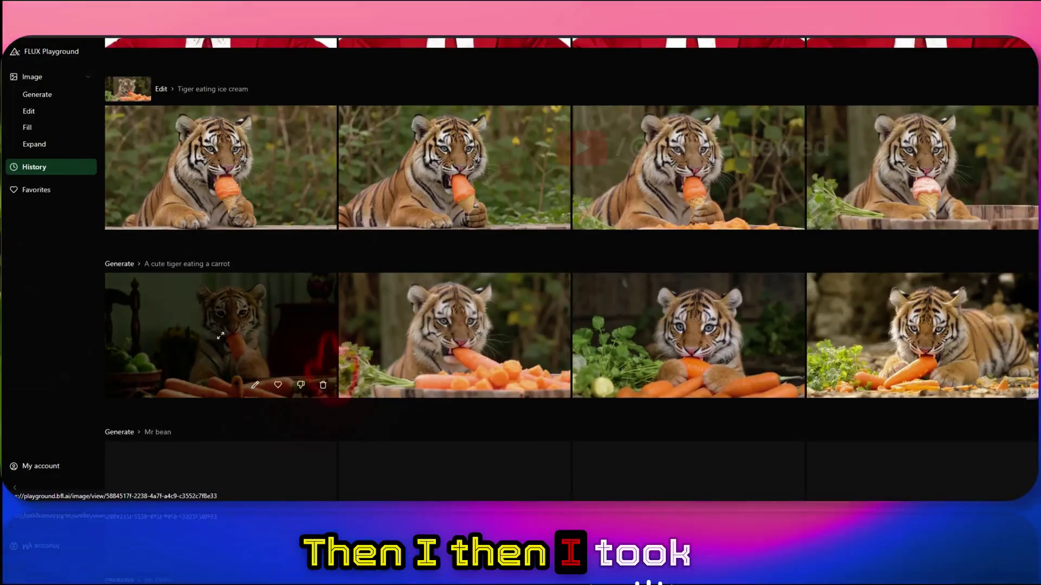
pyautogui.click(255, 385)
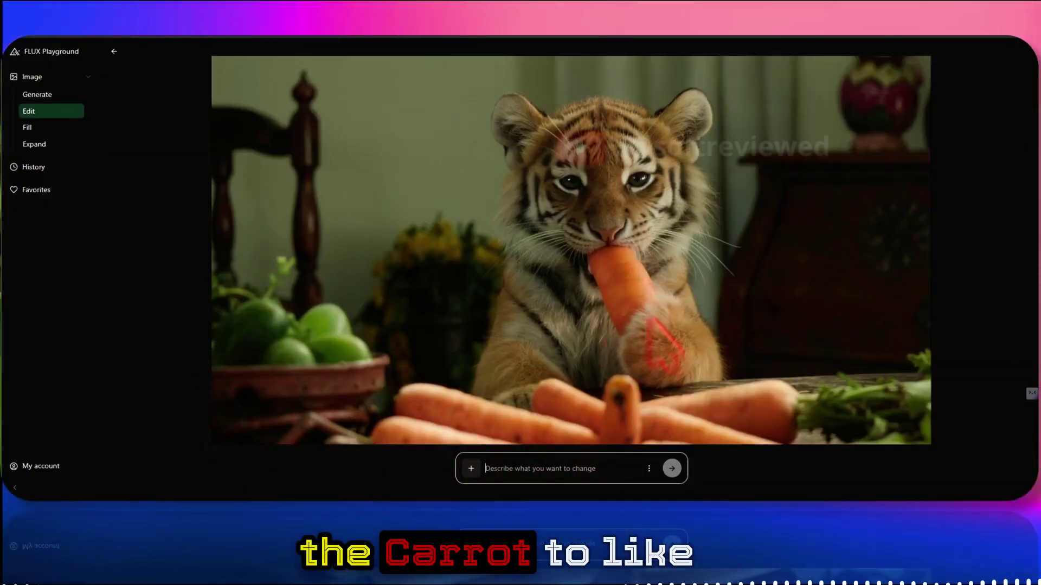
pyautogui.scroll(2, 302, 217)
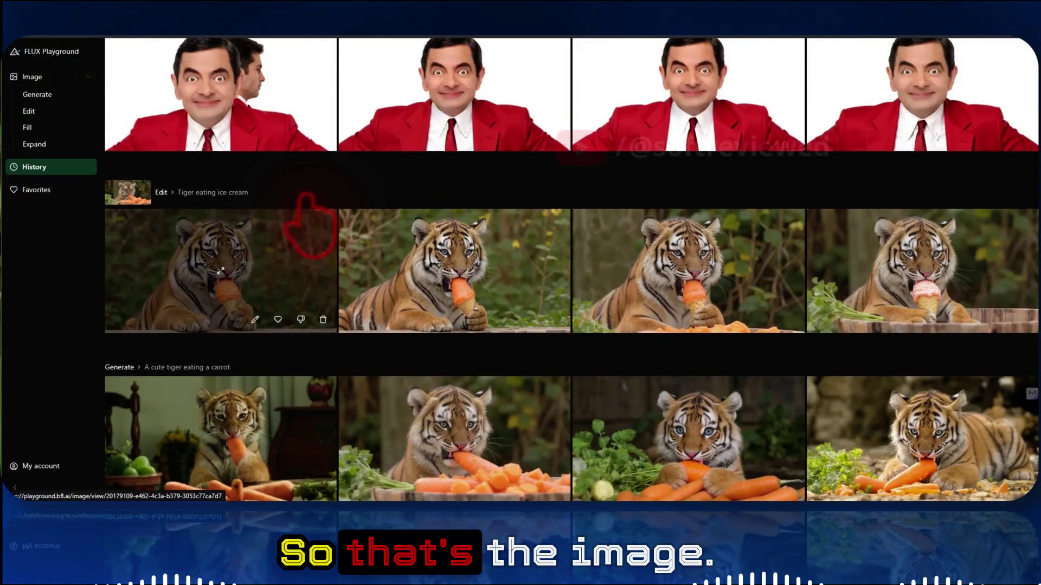
pyautogui.scroll(-1, 216, 201)
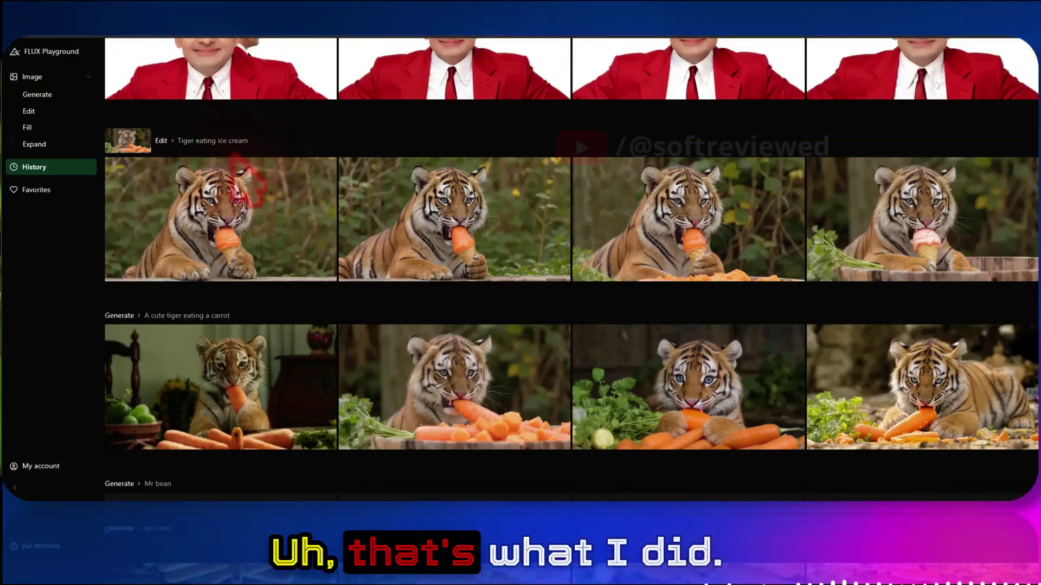
# Step: Examine the "Tiger eating ice cream" edits at full size and return to the history
pyautogui.click(220, 219)
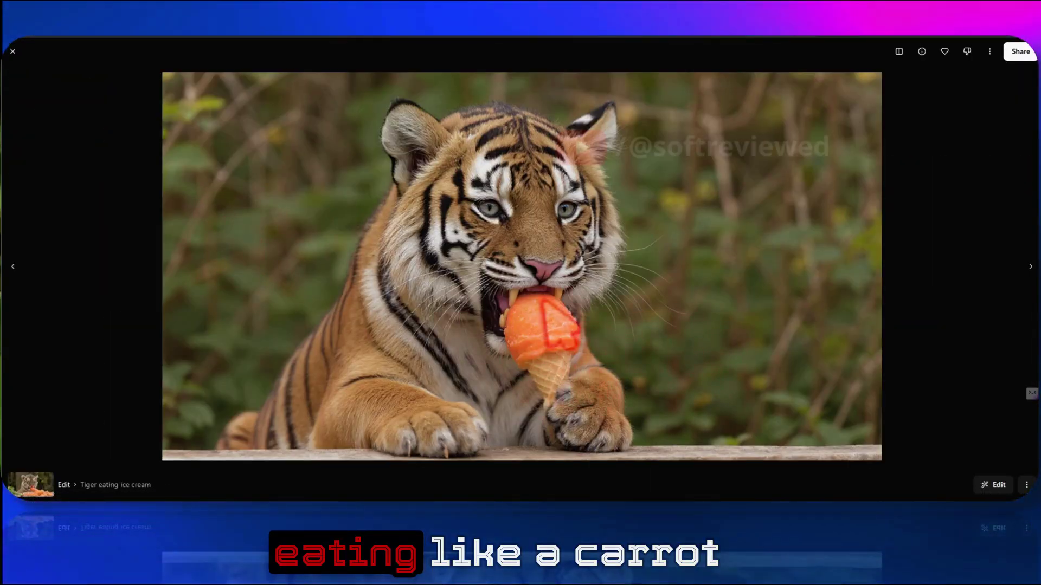
pyautogui.click(1019, 263)
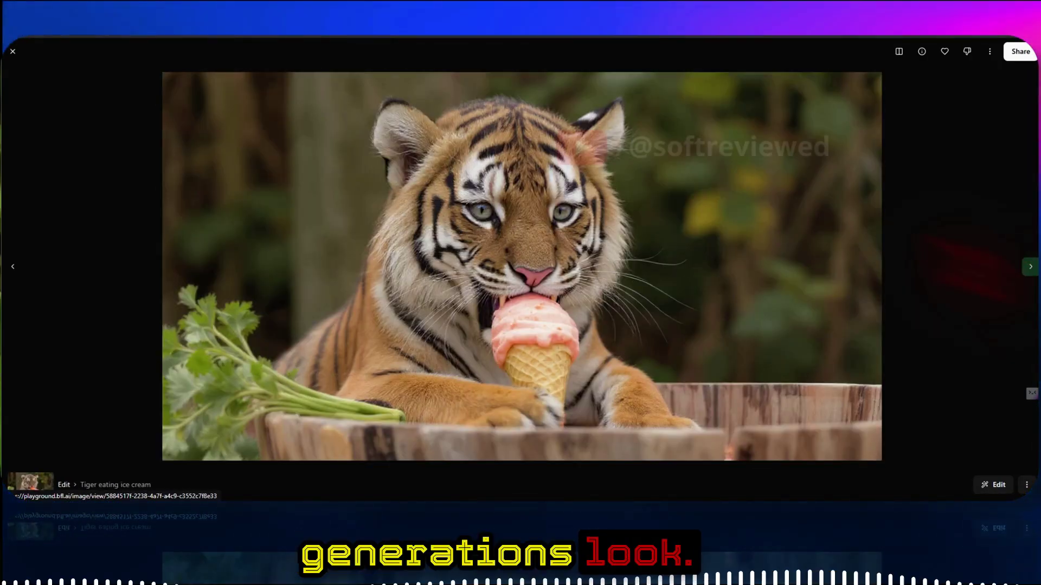
pyautogui.click(13, 266)
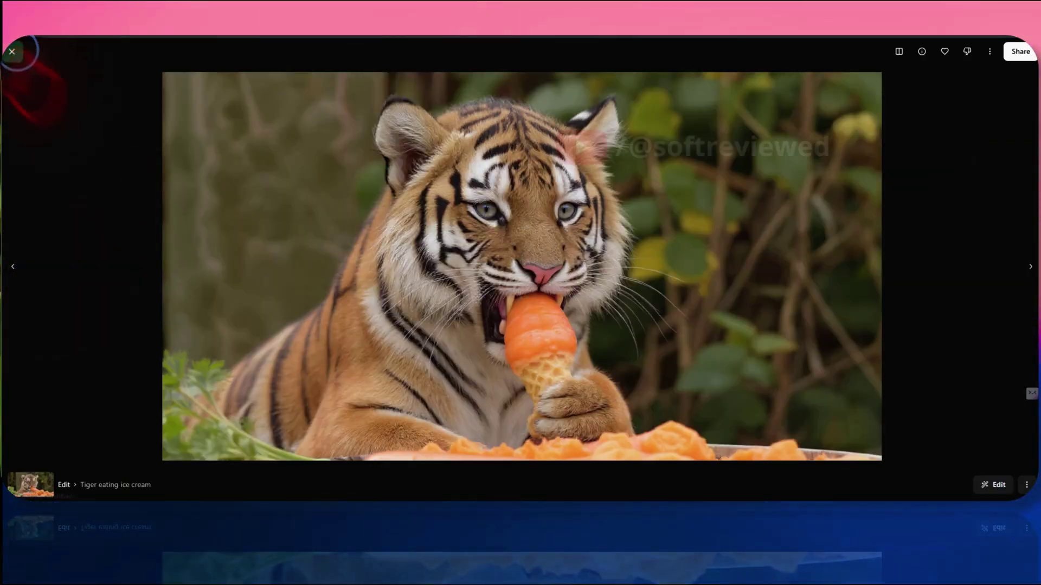
pyautogui.click(12, 52)
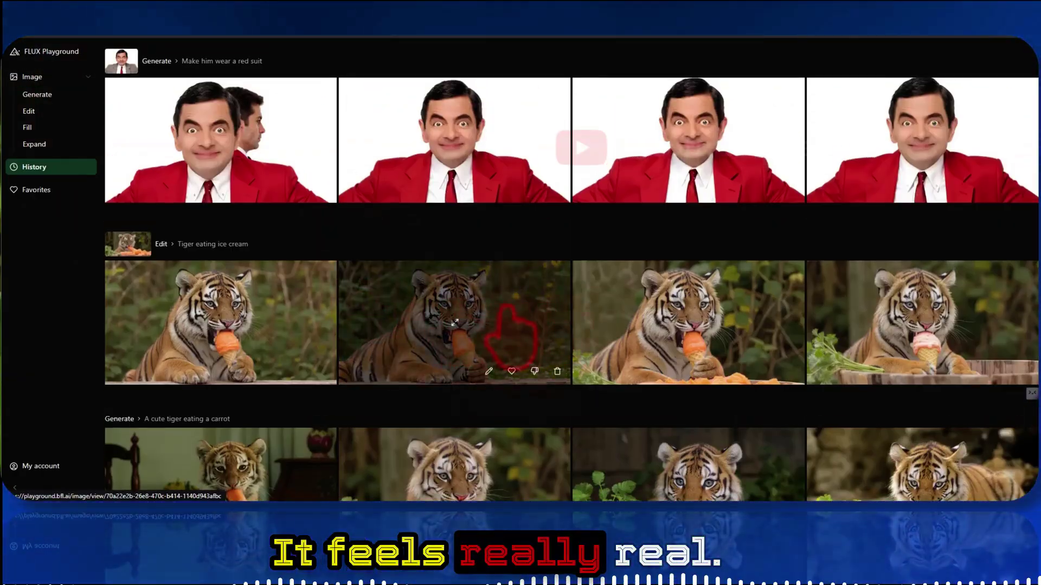
# Step: Compare the original Mr. Bean upload with the second "Make him wear a red suit" result at full size
pyautogui.click(122, 70)
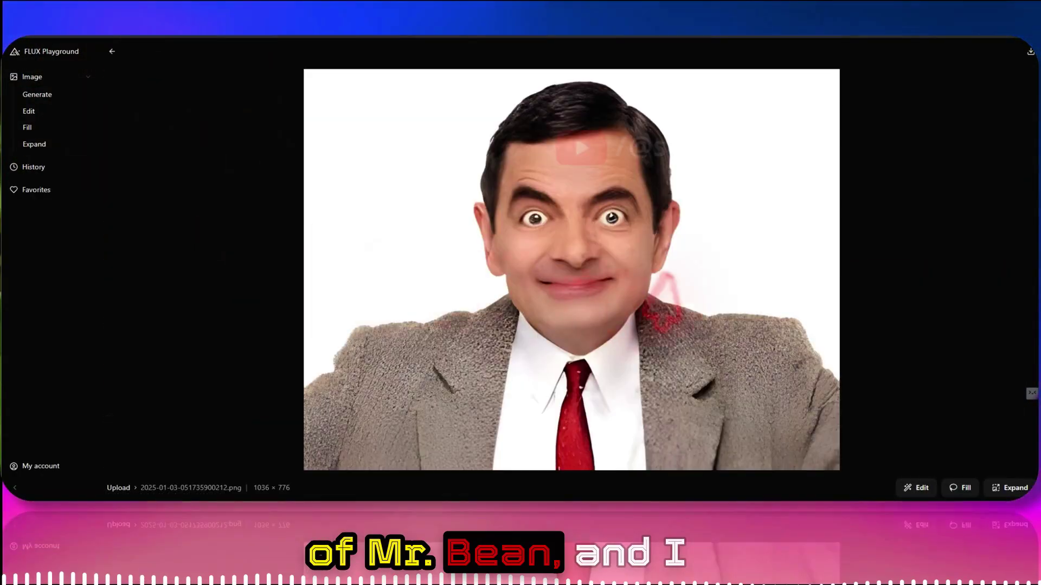
pyautogui.click(111, 53)
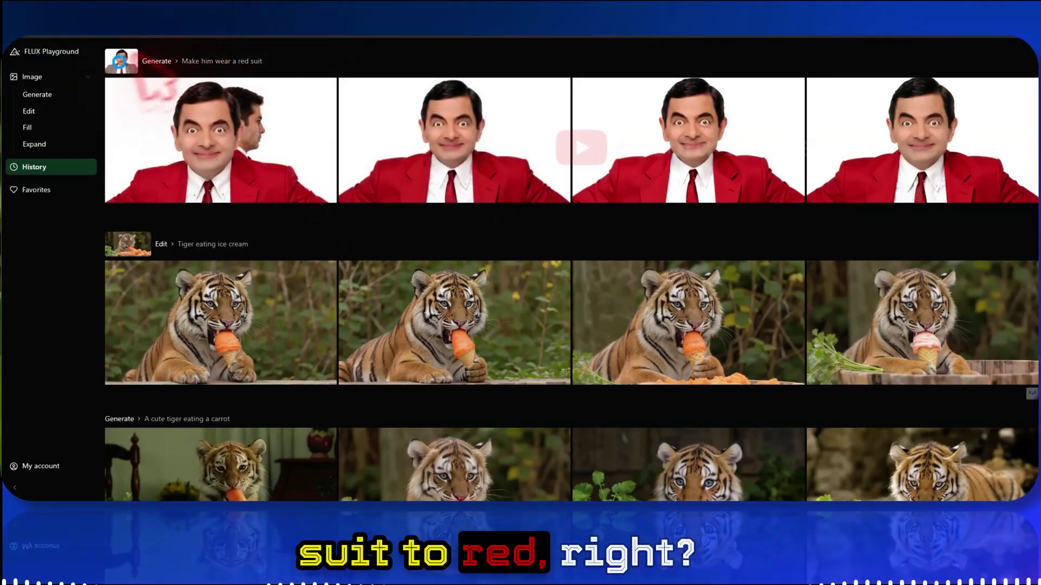
pyautogui.click(121, 61)
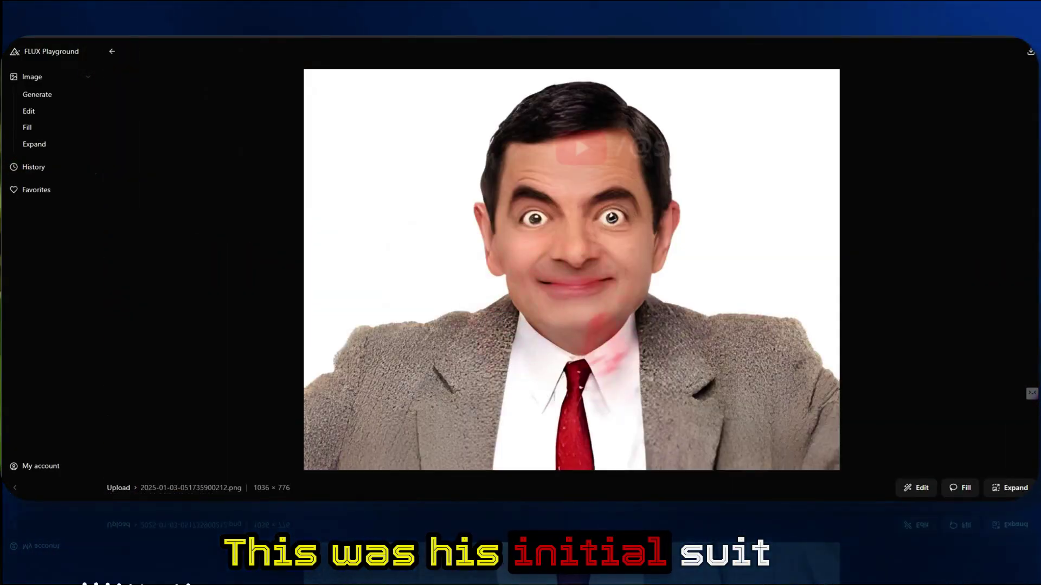
pyautogui.click(110, 52)
pyautogui.click(454, 139)
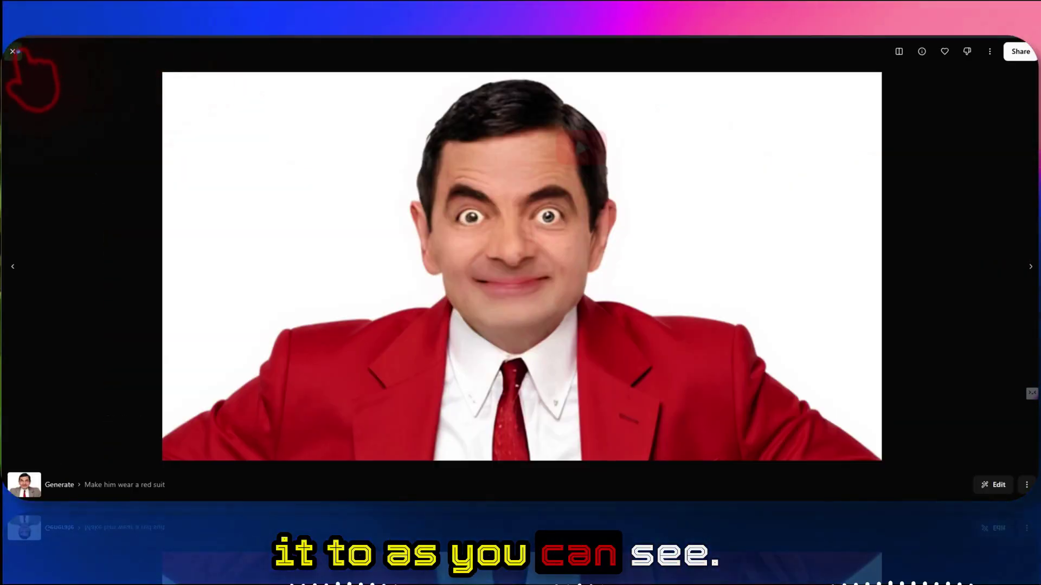
pyautogui.click(13, 51)
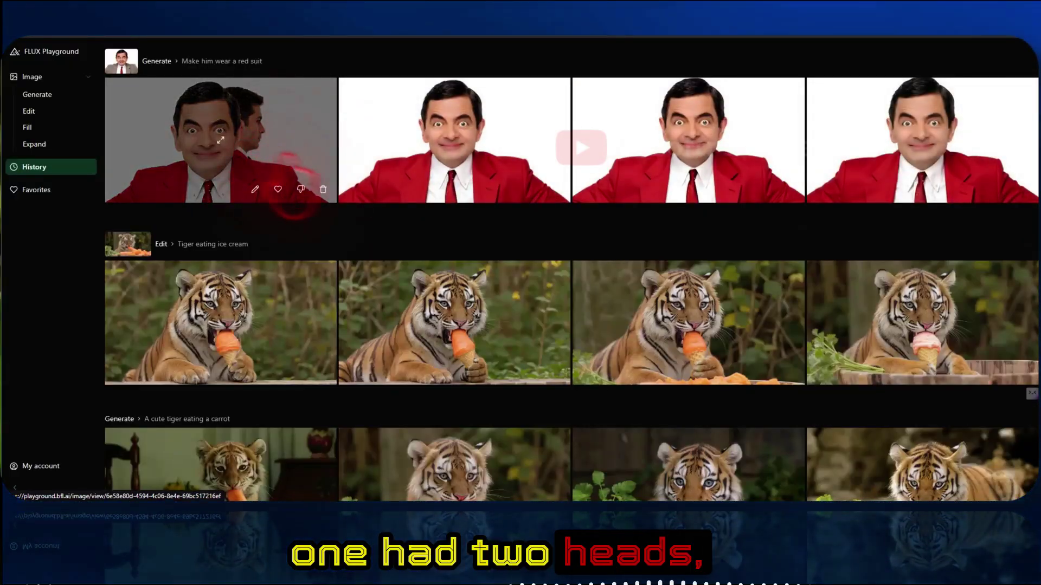
# Step: Review the "Make him wear a red suit" results and the signboard edits with different colour suits in the history
pyautogui.scroll(1, 607, 126)
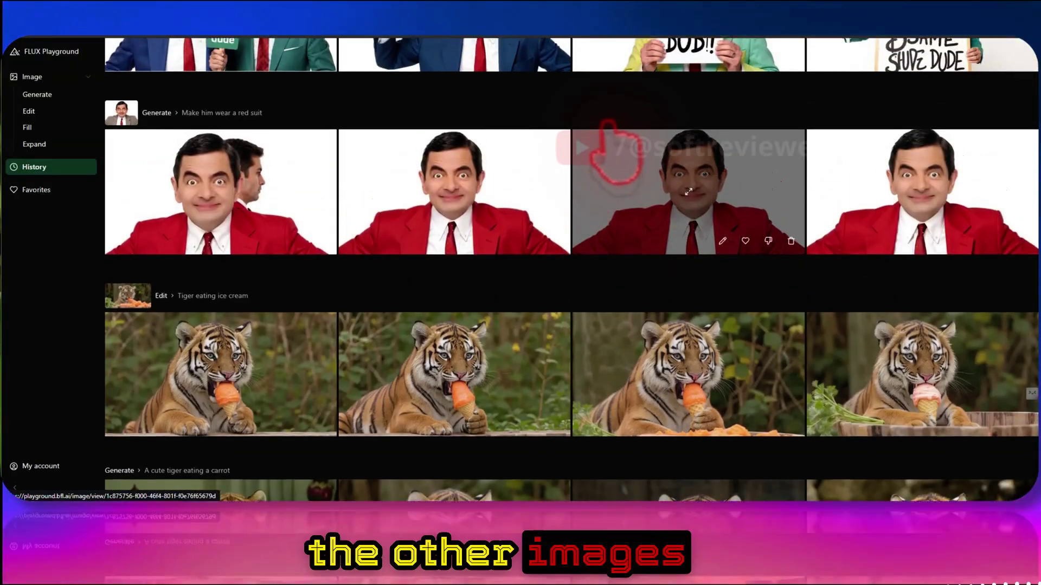
pyautogui.scroll(1, 962, 257)
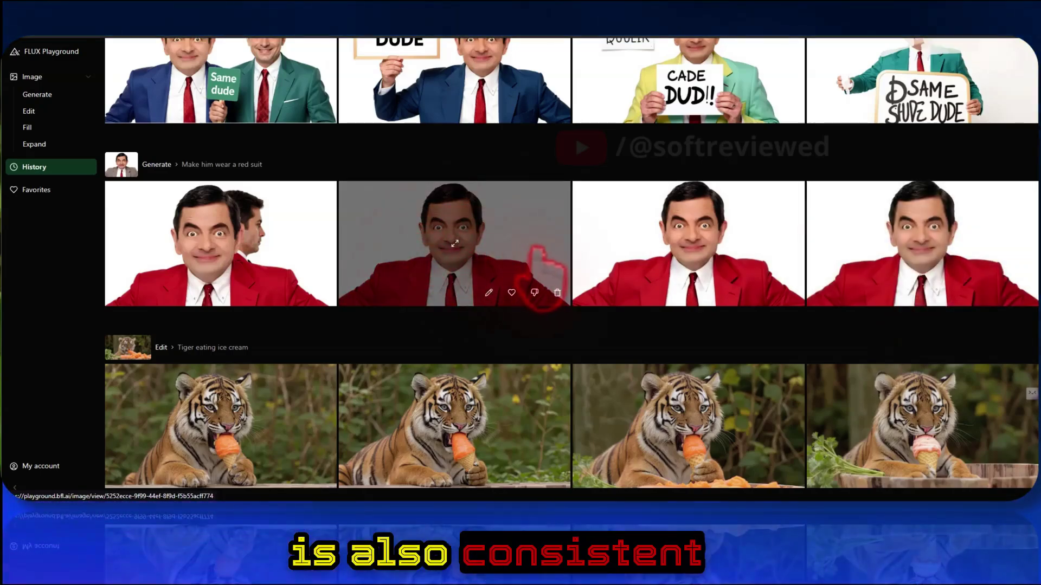
pyautogui.scroll(2, 537, 260)
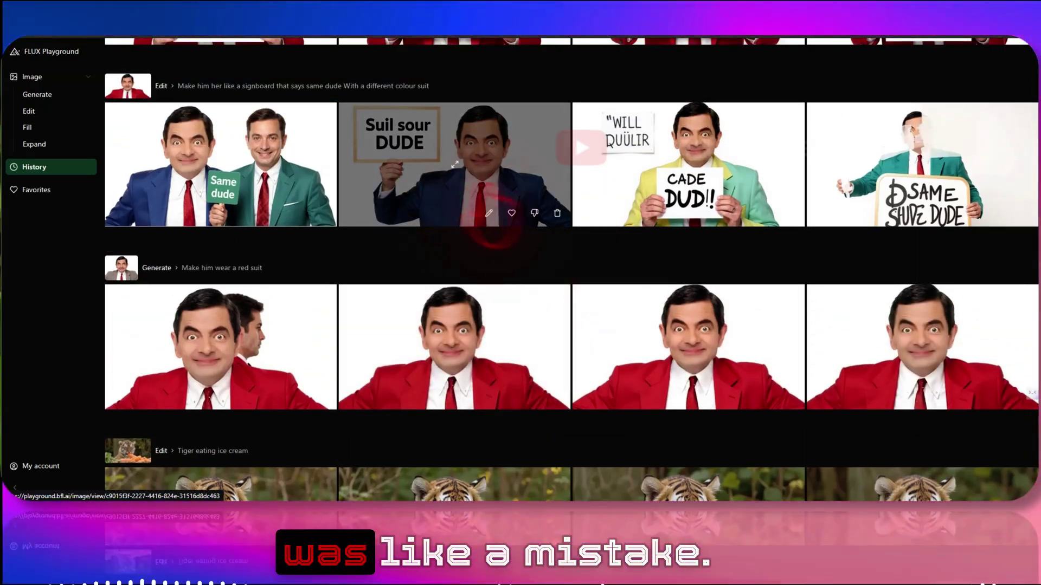
pyautogui.scroll(3, 485, 214)
pyautogui.scroll(-4, 485, 217)
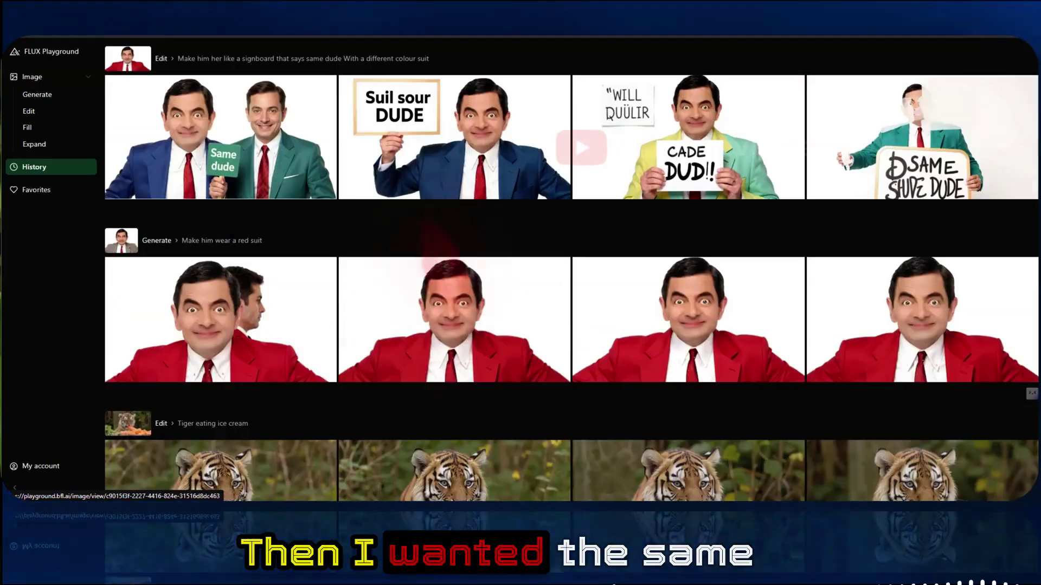
# Step: Open the second red-suit image for editing, return to the history and examine the "same dude With different suit" signboard edits
pyautogui.click(488, 370)
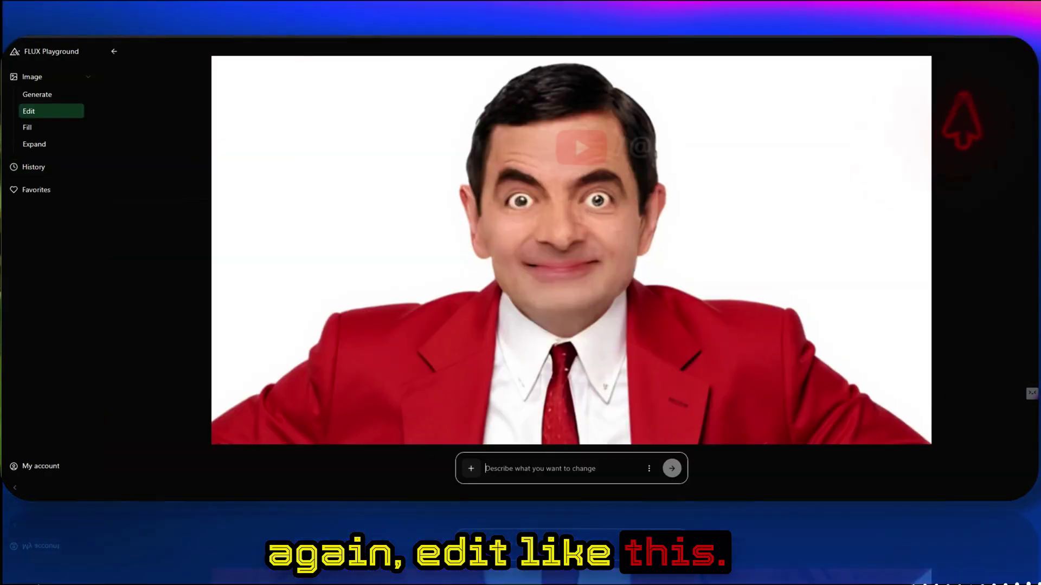
pyautogui.click(114, 51)
pyautogui.scroll(3, 227, 122)
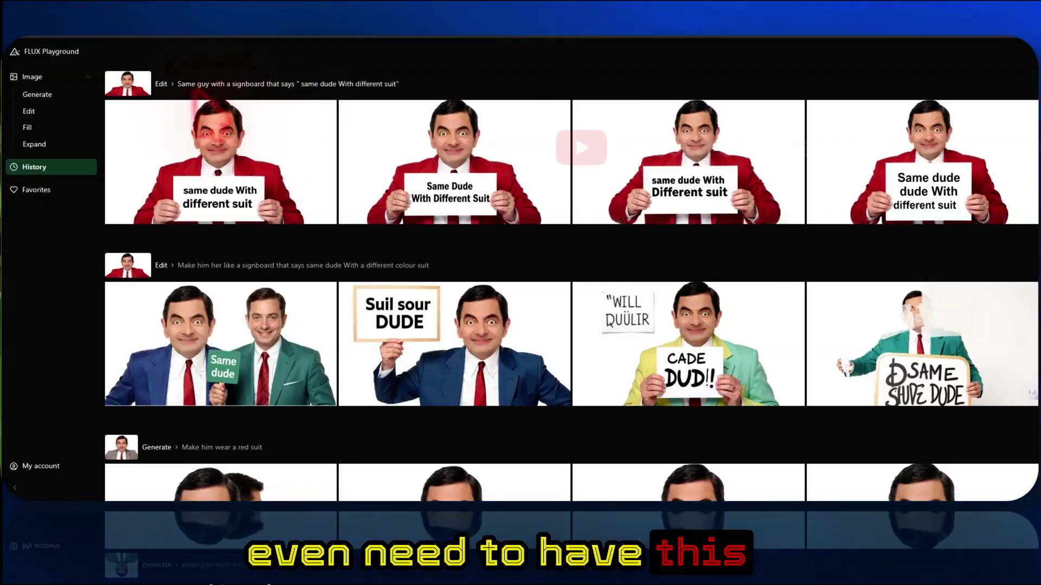
pyautogui.moveTo(238, 220)
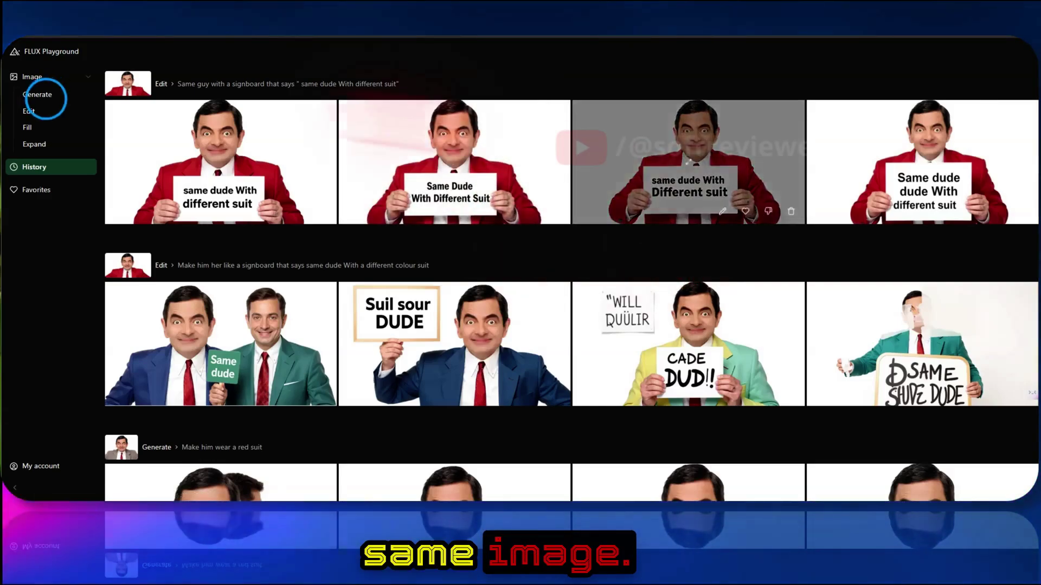
pyautogui.click(36, 94)
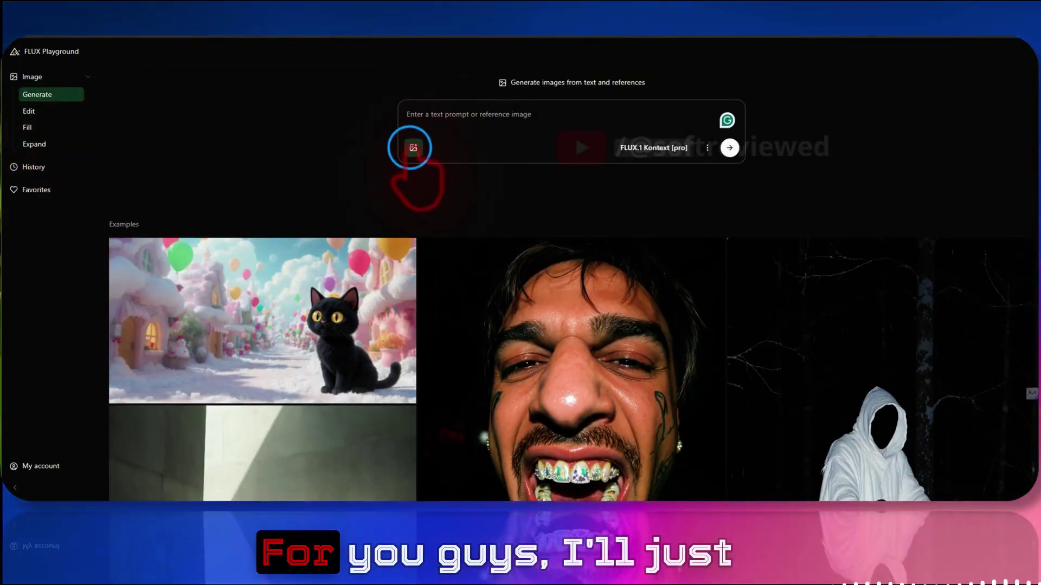
pyautogui.click(410, 148)
pyautogui.click(240, 95)
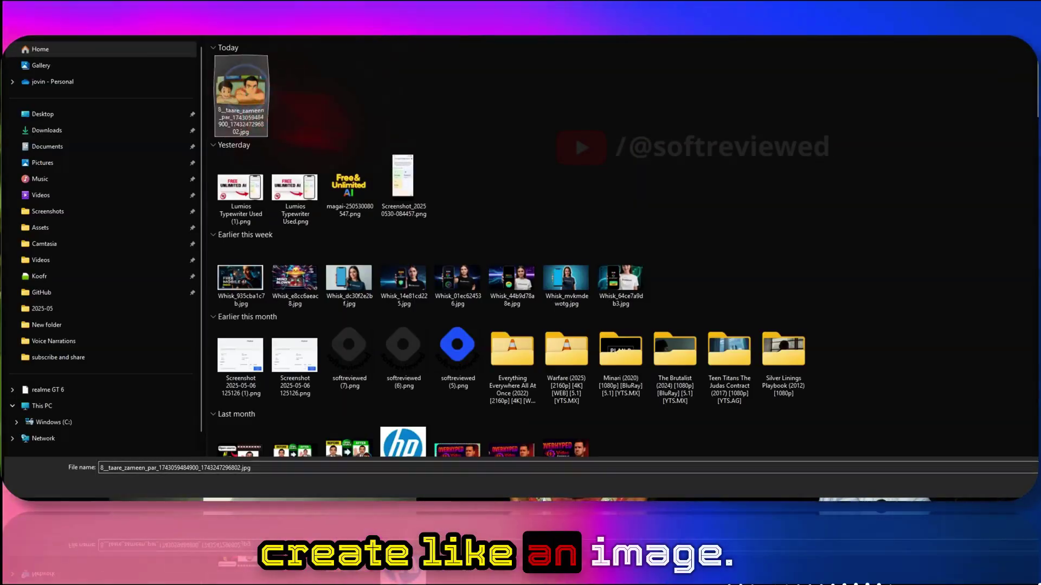
pyautogui.press('Return')
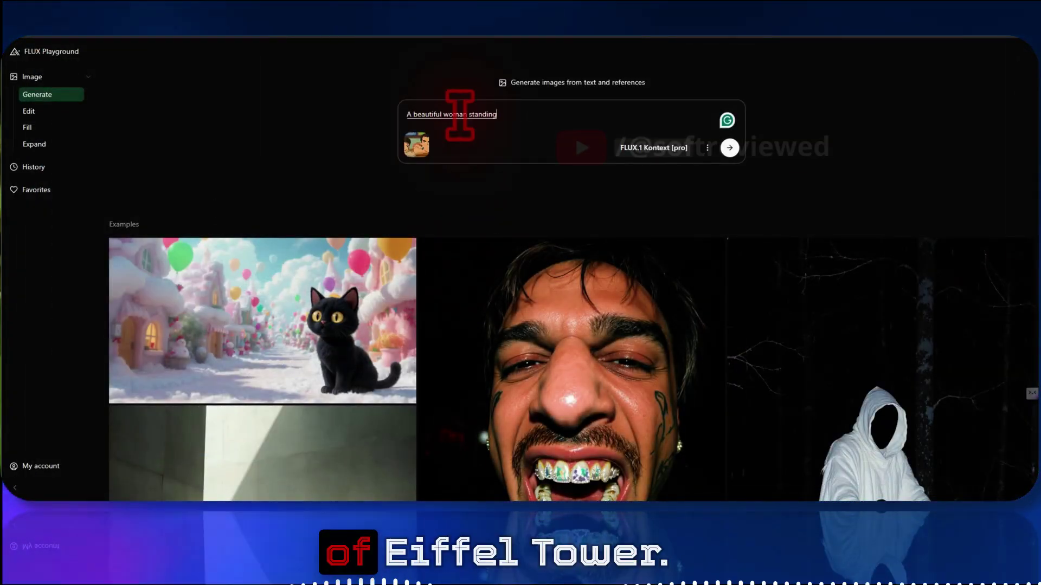
pyautogui.click(730, 147)
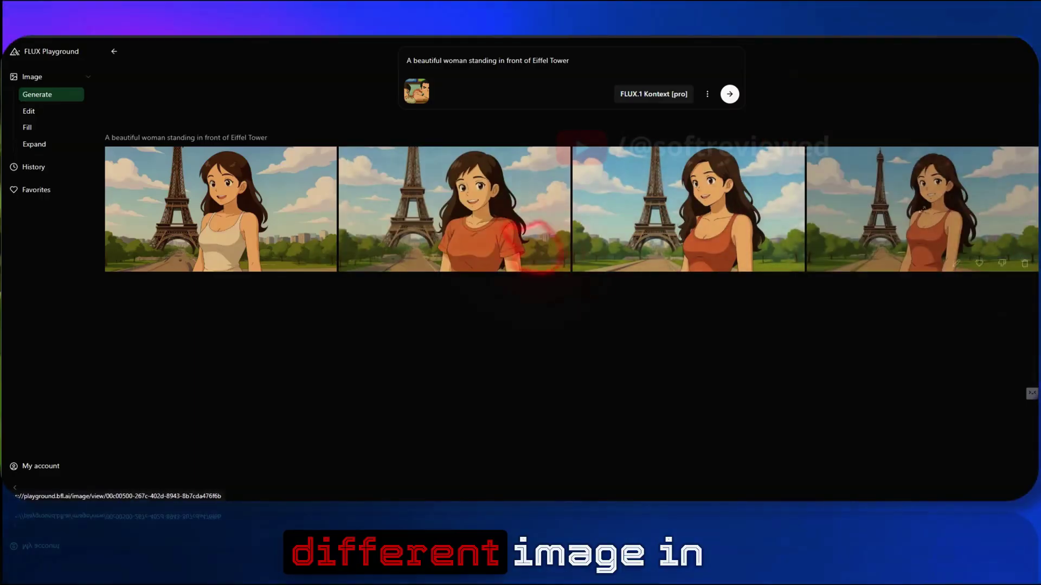
# Step: Edit the second Eiffel Tower image with the prompt "Make this image realistic and branded with the text "softreviewed""
pyautogui.moveTo(499, 225)
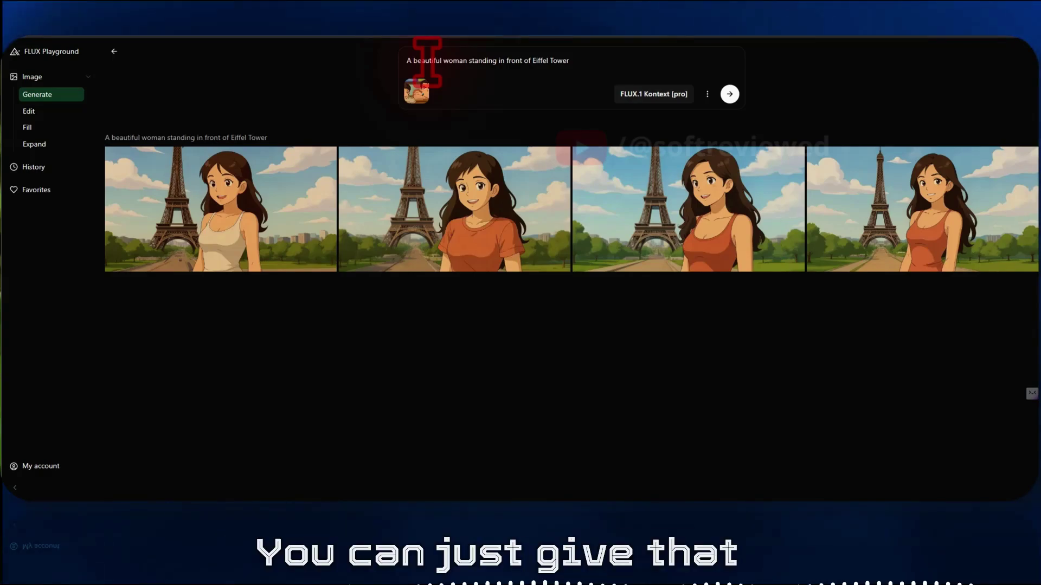
pyautogui.moveTo(456, 259)
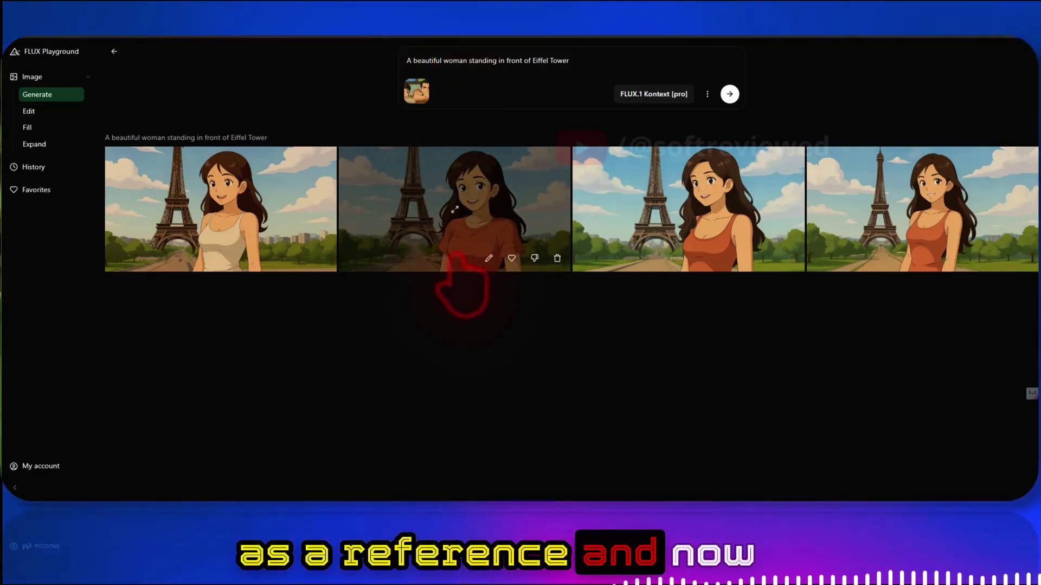
pyautogui.click(488, 258)
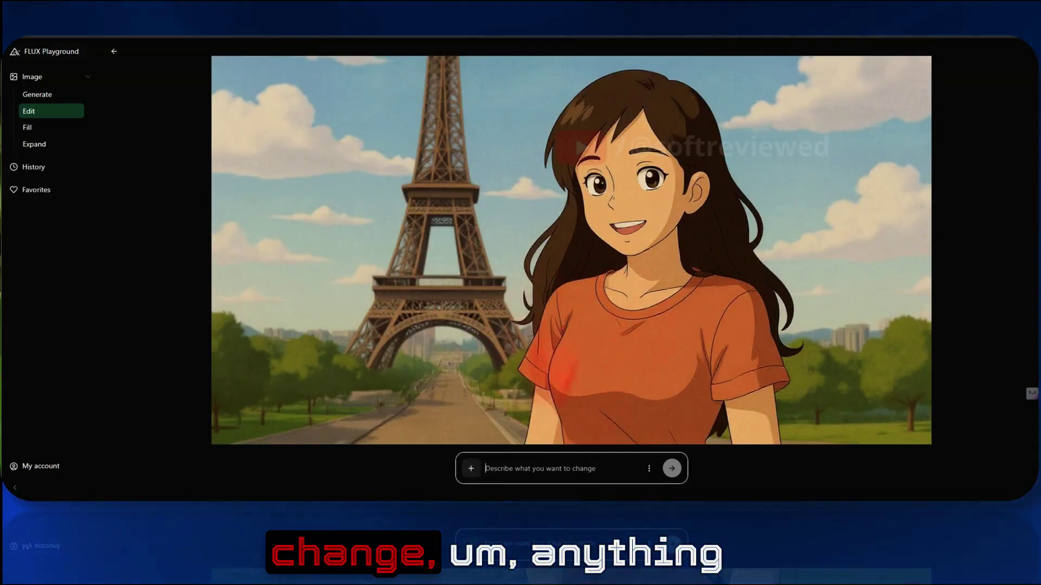
pyautogui.click(516, 467)
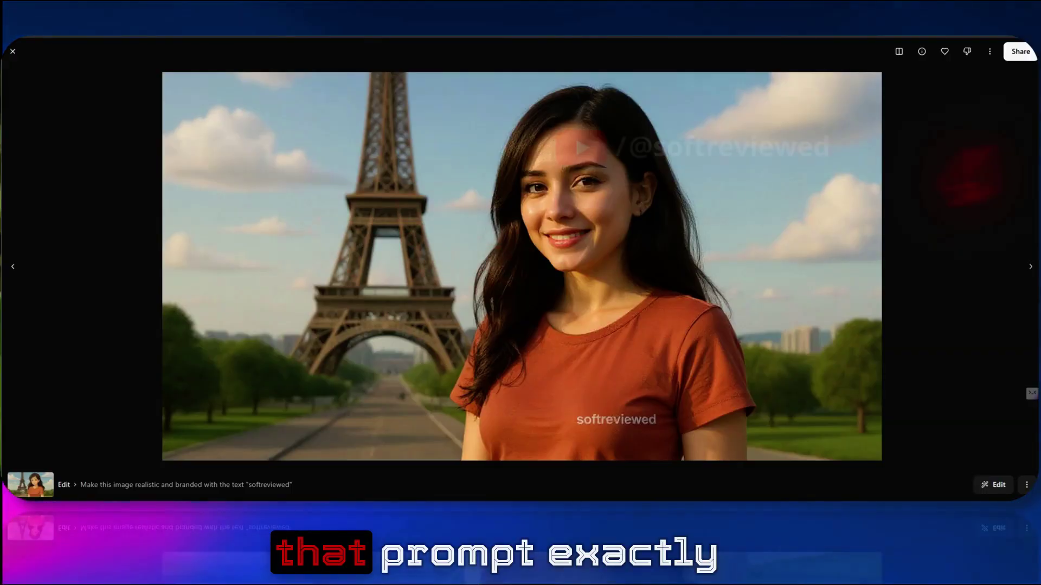
# Step: Return to the realistic Eiffel Tower edits and examine the second one at full size
pyautogui.click(12, 51)
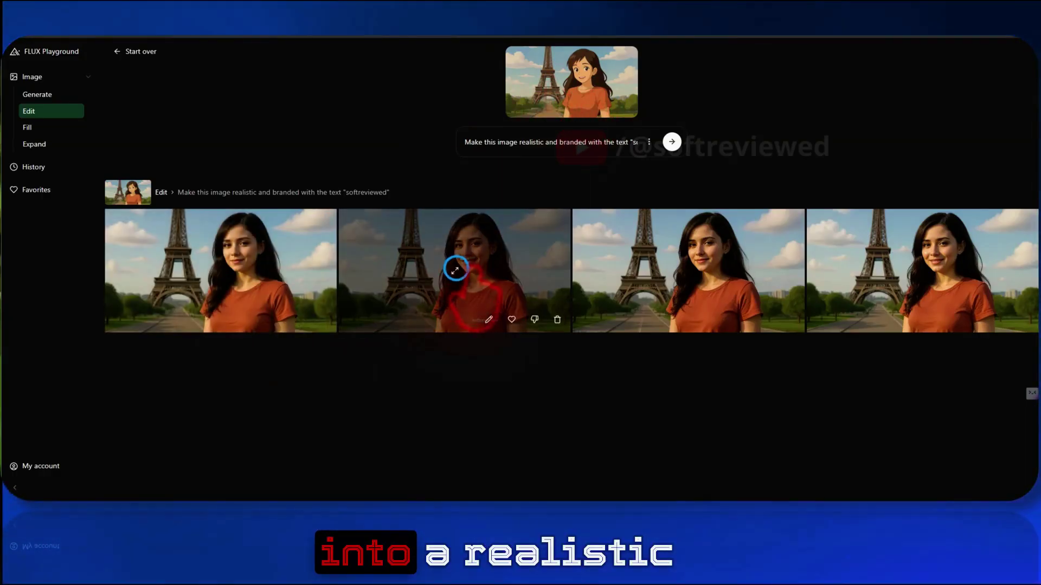
pyautogui.click(455, 268)
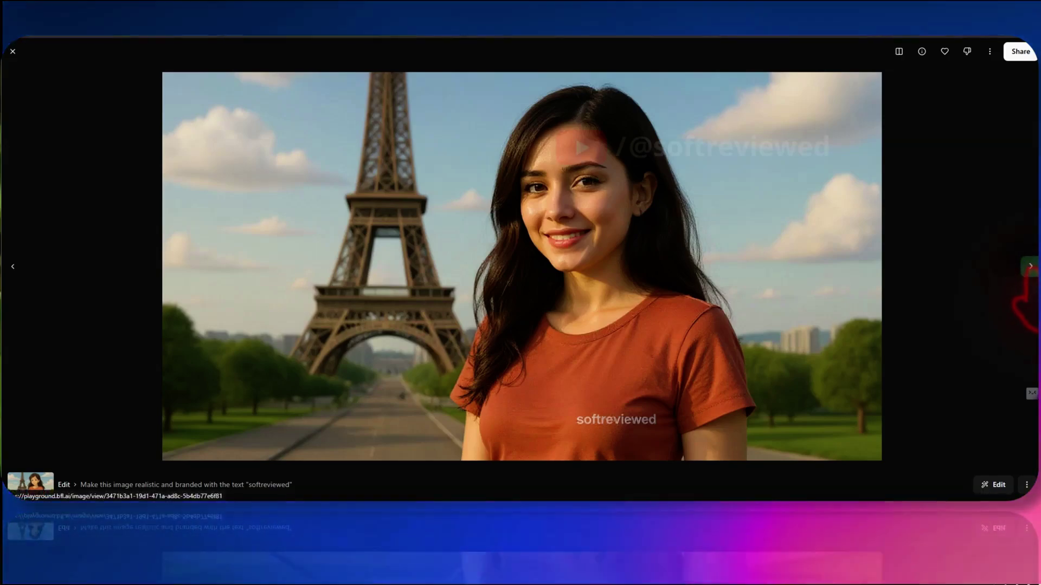
# Step: View the third and fourth realistic Eiffel Tower edits and download the fourth as generation-4c777783-002f-46be-98c8-b5f86a0d7b3a.png
pyautogui.click(1030, 267)
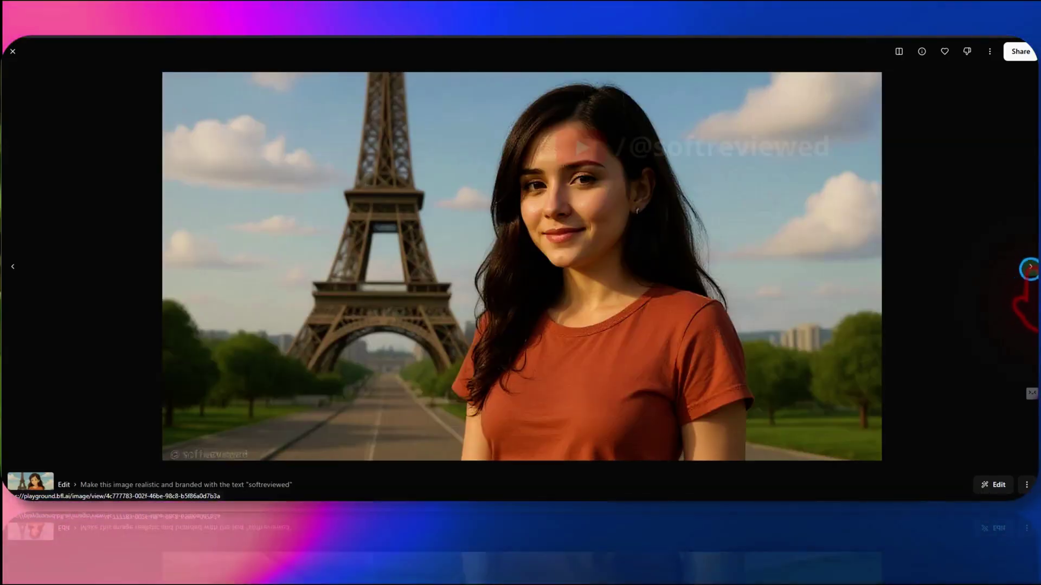
pyautogui.click(1030, 267)
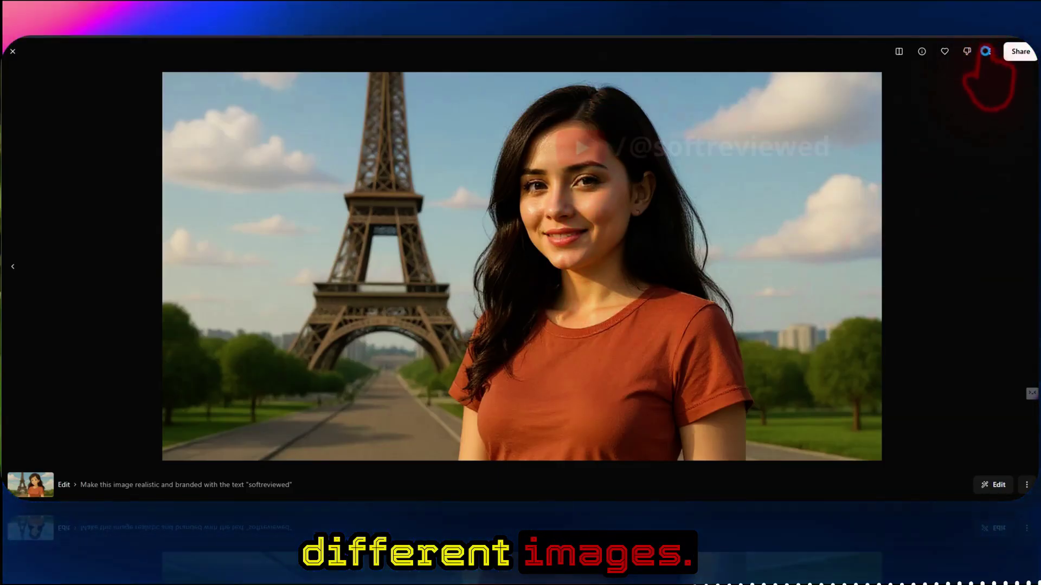
pyautogui.click(991, 75)
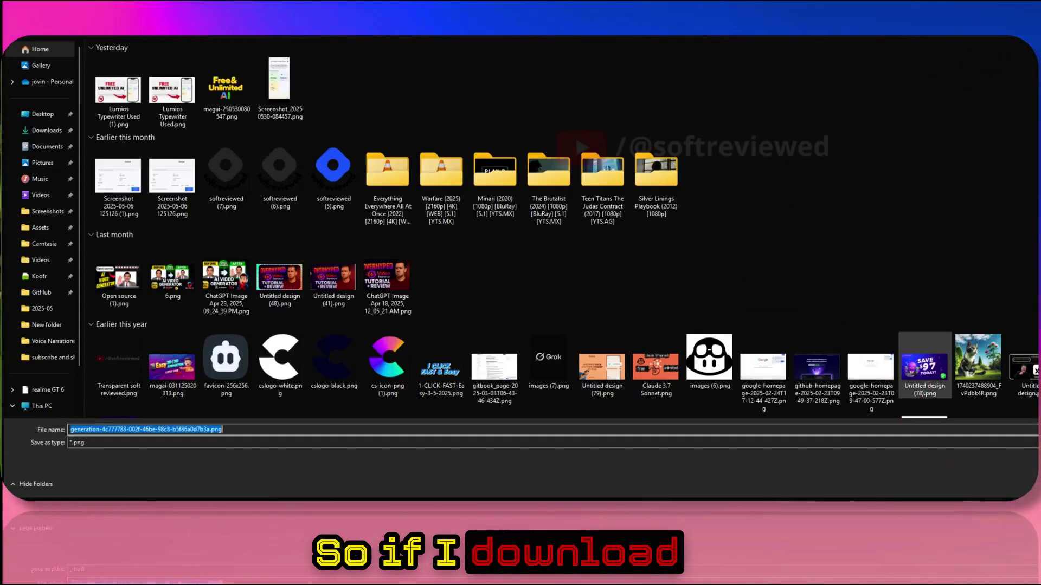
pyautogui.press('Return')
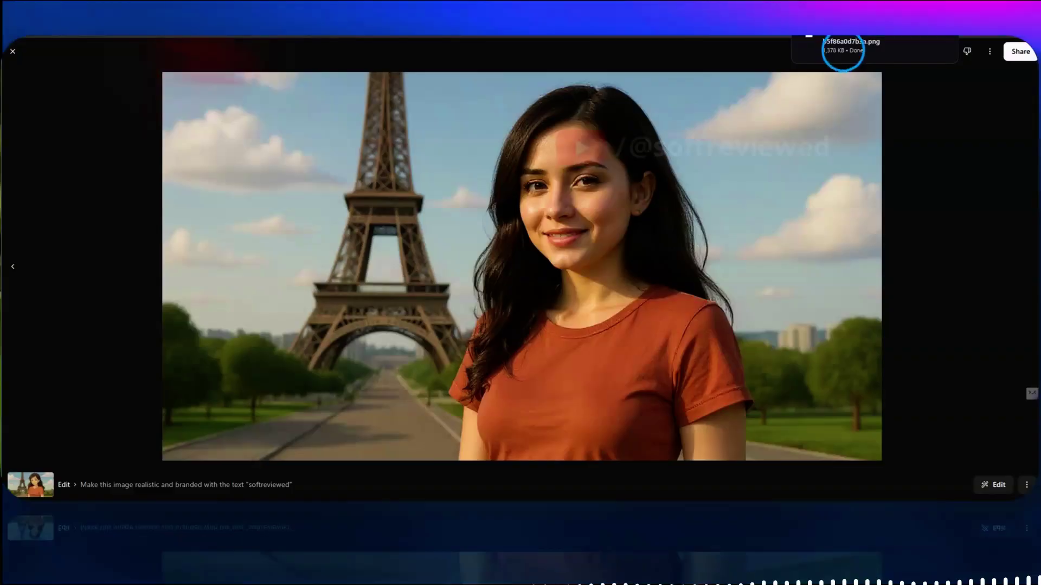
# Step: Open the downloaded Eiffel Tower image and examine the woman's face and skin detail up close
pyautogui.click(845, 46)
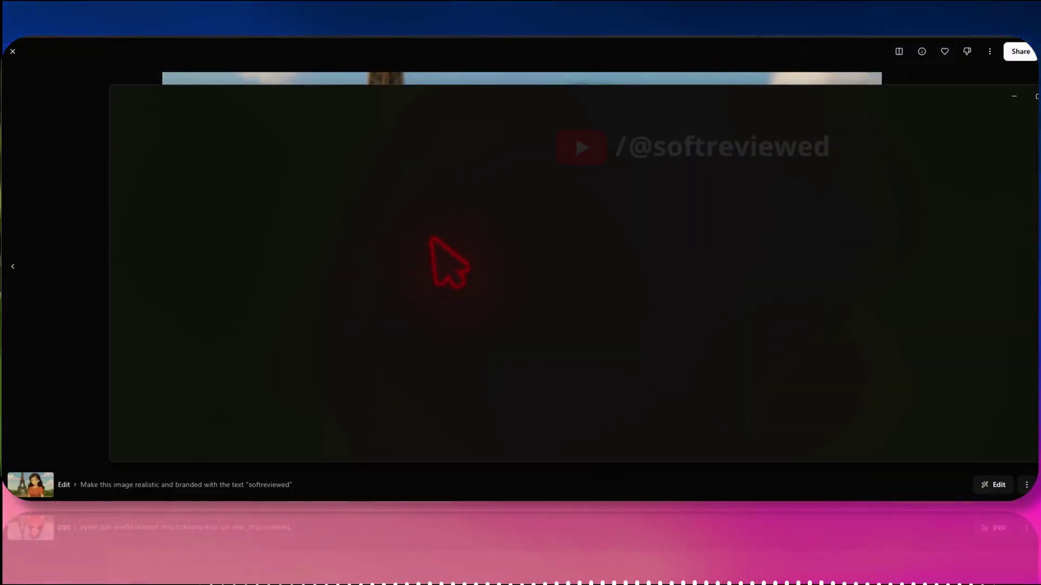
pyautogui.scroll(5, 651, 232)
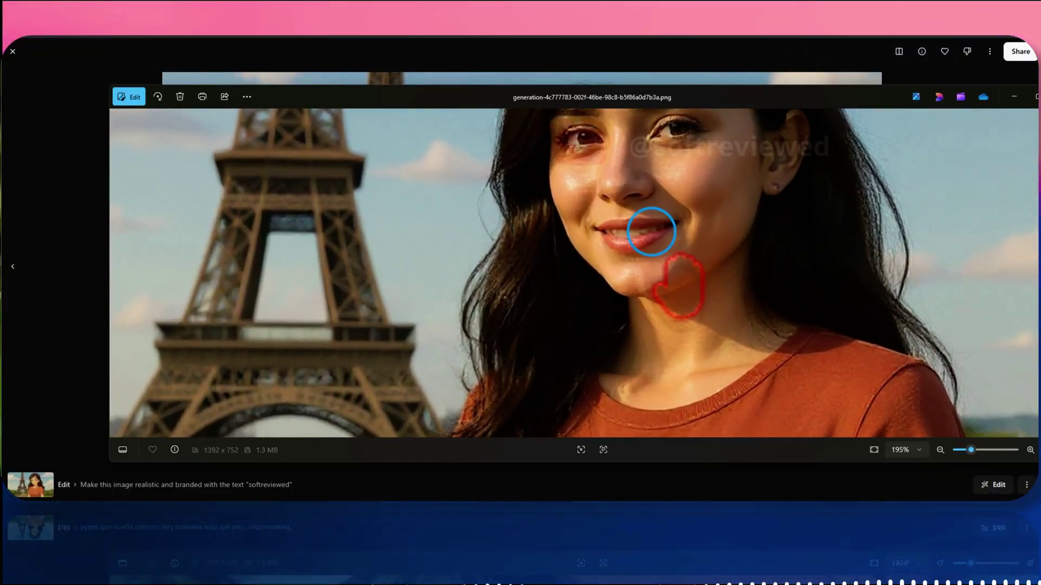
pyautogui.scroll(-6, 651, 232)
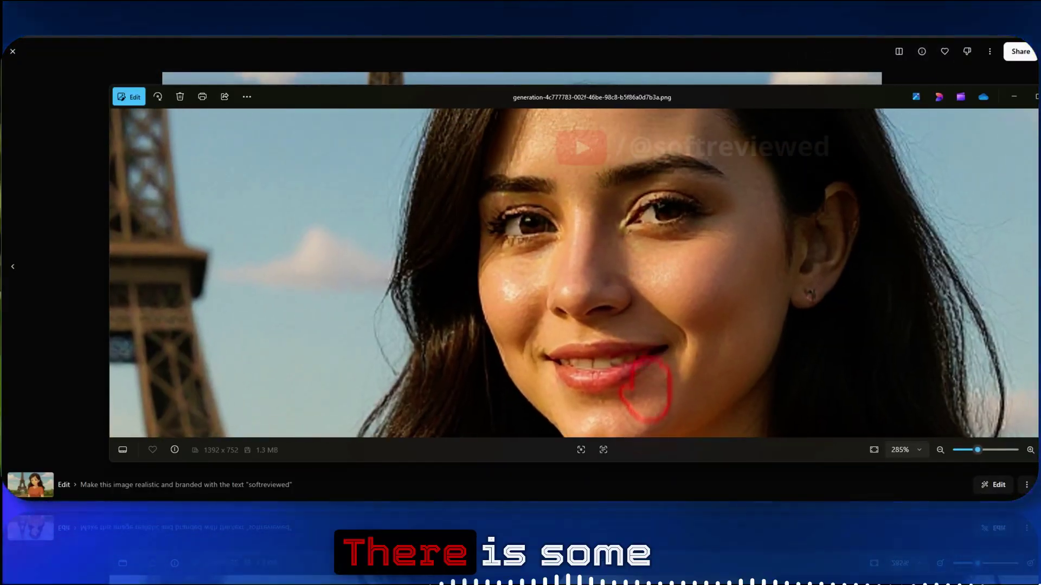
pyautogui.scroll(-1, 672, 274)
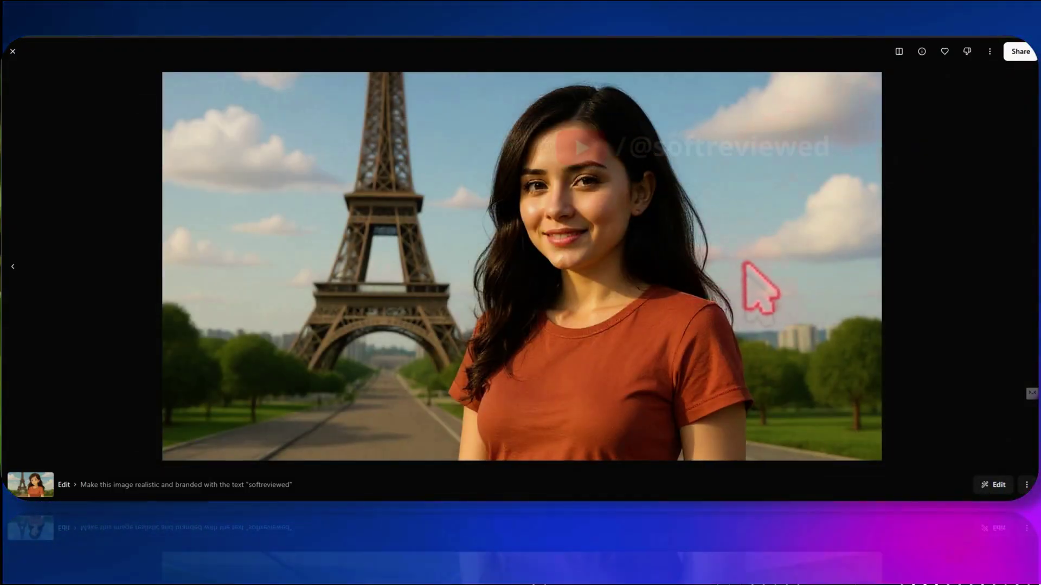
# Step: Return to the realistic Eiffel Tower edits, examine the first one at full size and close it
pyautogui.click(13, 51)
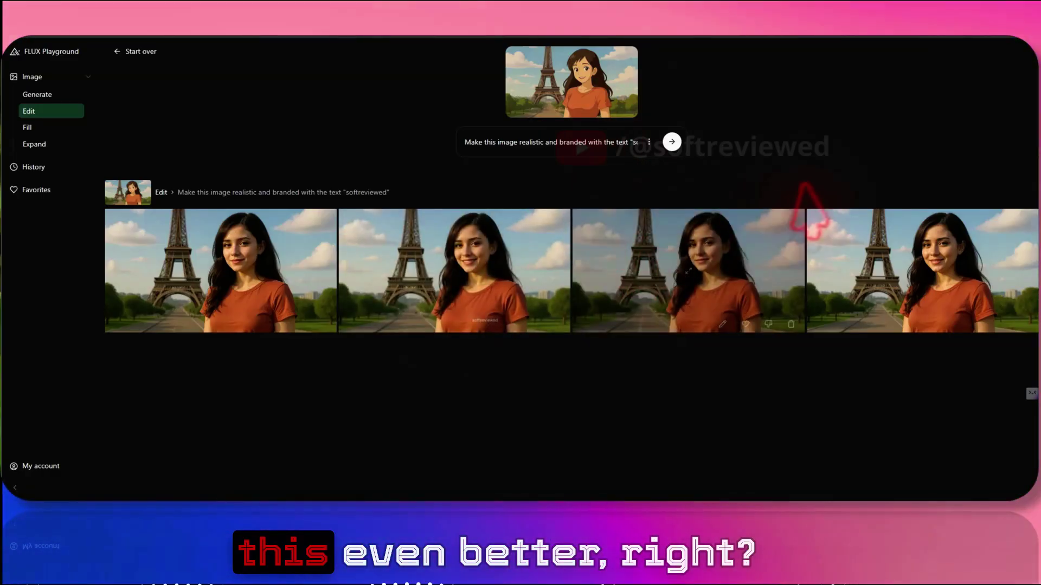
pyautogui.click(225, 266)
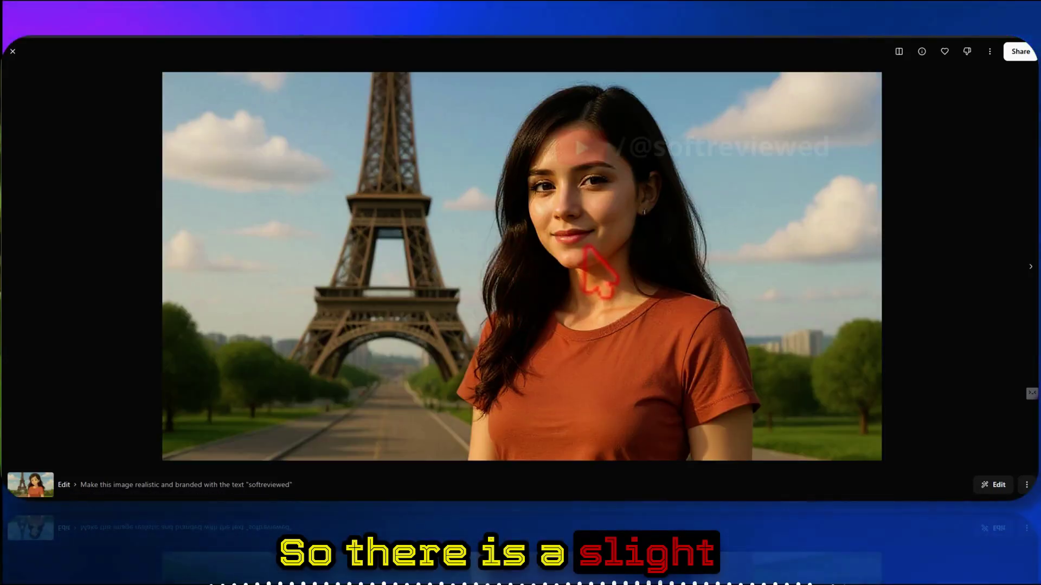
pyautogui.click(13, 51)
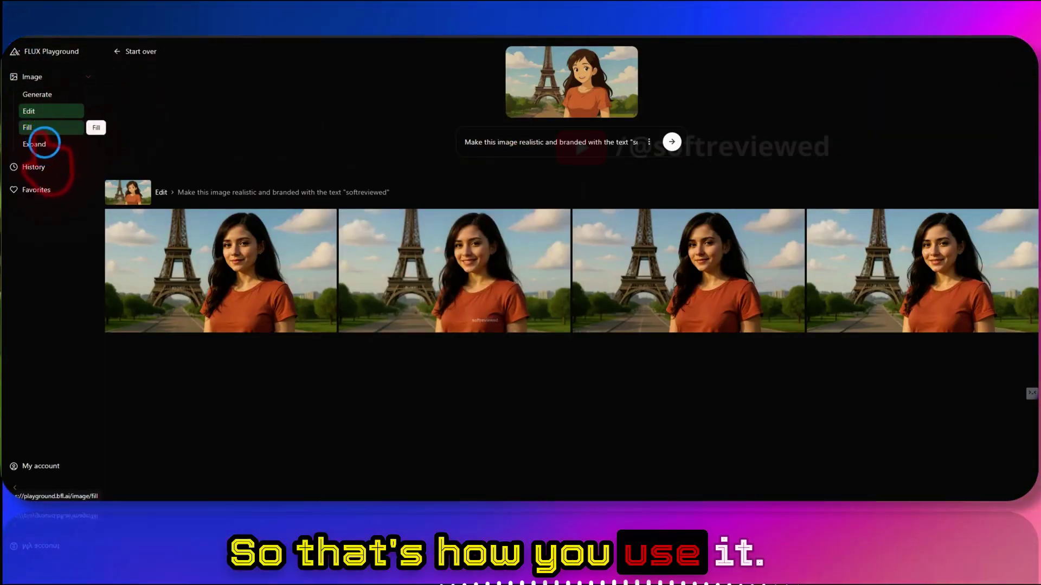
# Step: Load the portrait 2025-01-03-051735900212.png into the Expand tool
pyautogui.click(41, 145)
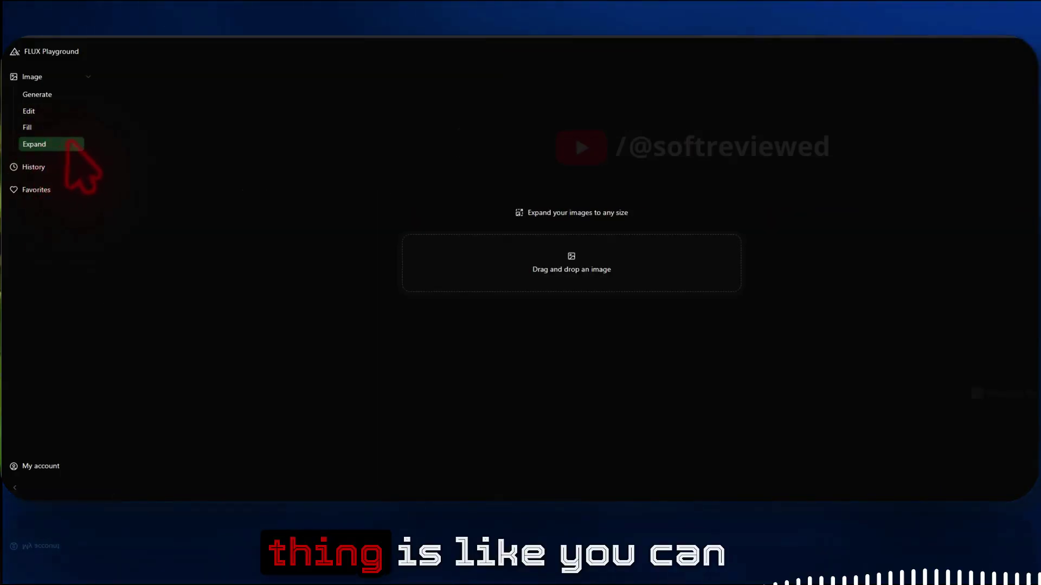
pyautogui.click(31, 127)
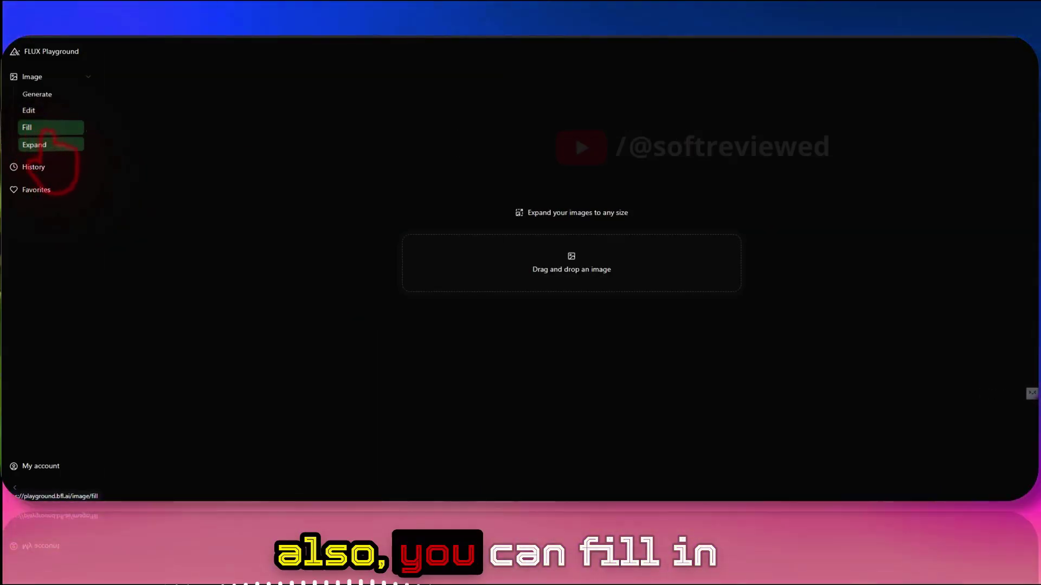
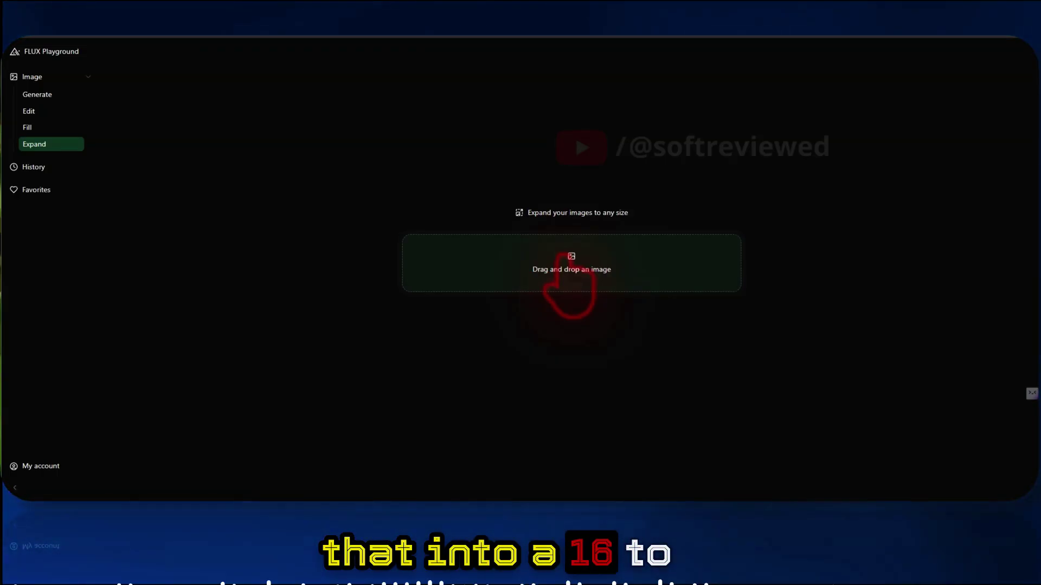
pyautogui.click(561, 256)
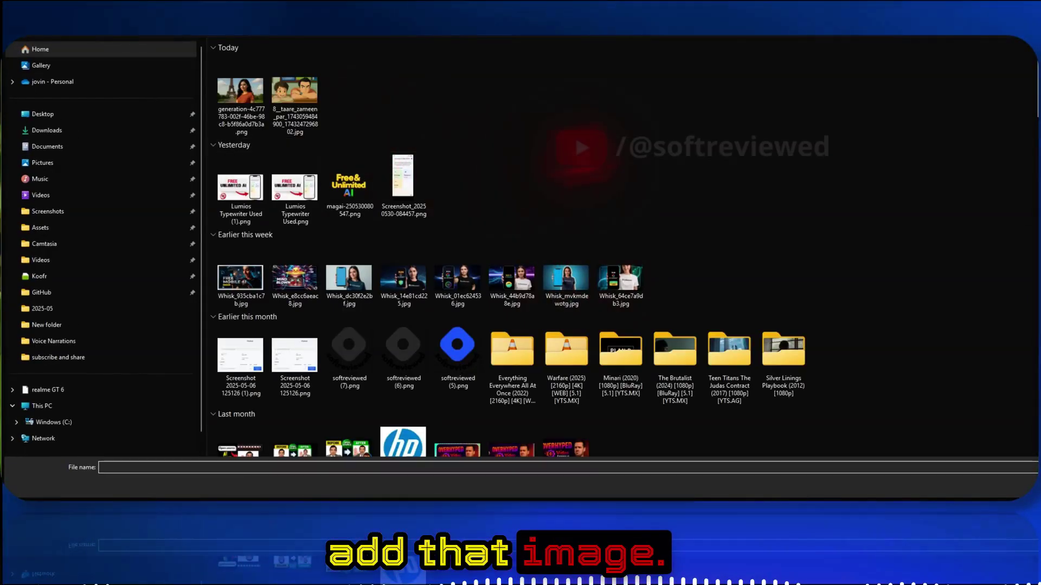
pyautogui.scroll(-5, 674, 158)
pyautogui.scroll(5, 672, 130)
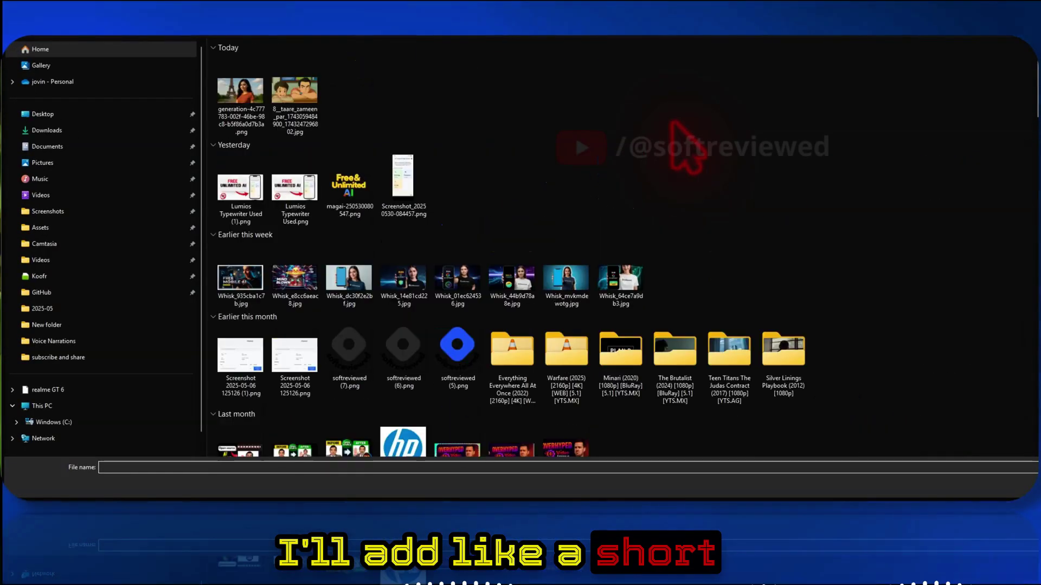
pyautogui.scroll(-10, 672, 130)
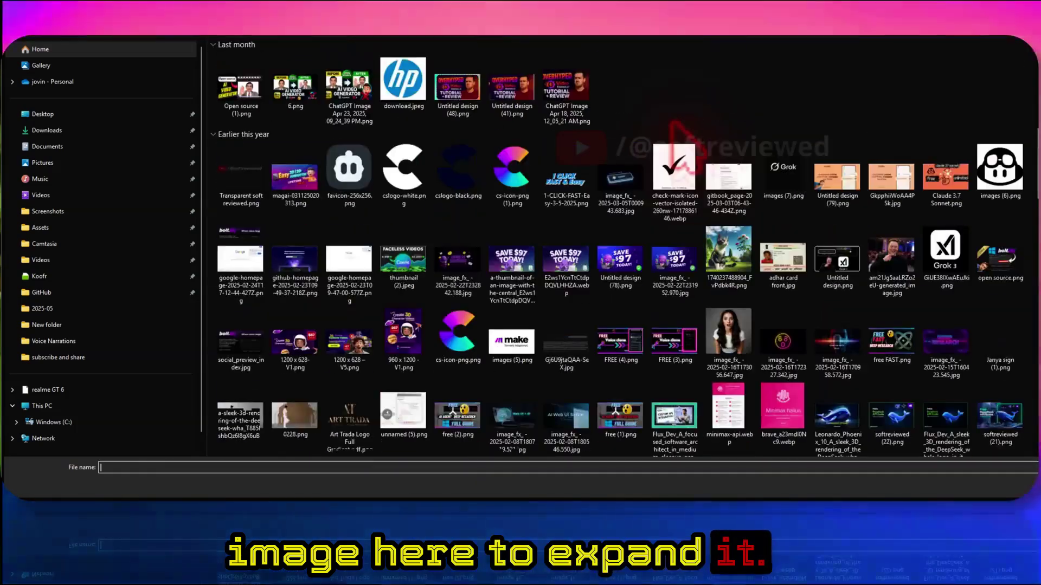
pyautogui.scroll(-3, 675, 404)
pyautogui.click(675, 404)
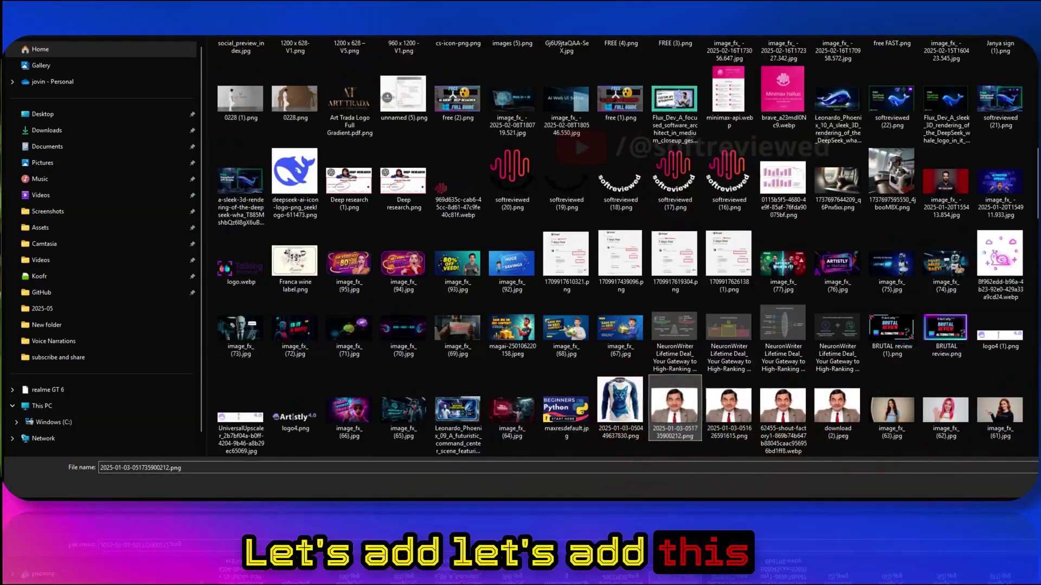
pyautogui.press('Return')
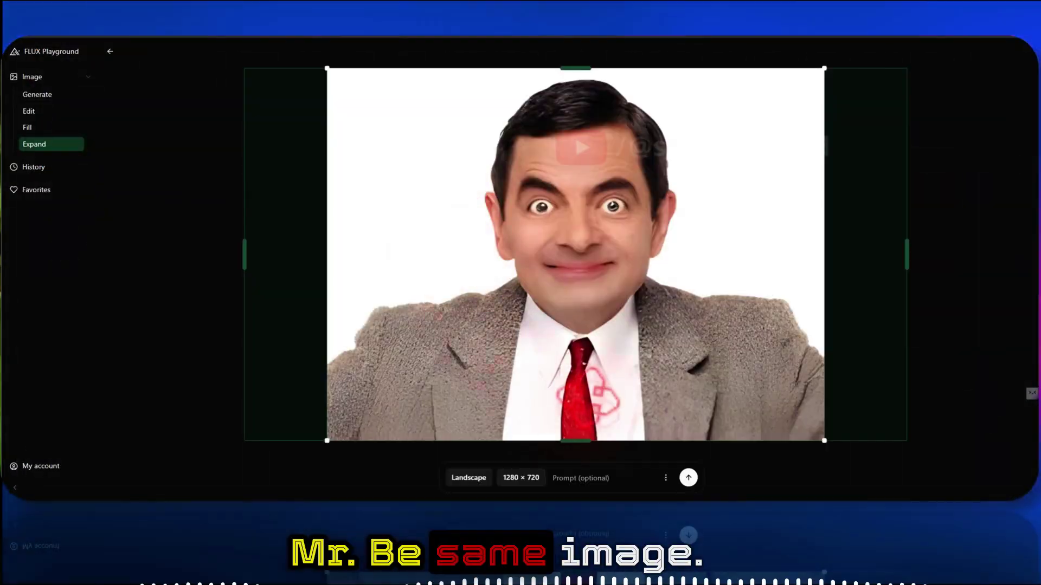
# Step: Check the size and orientation options and expand the portrait to Landscape at 1280 × 720 without a prompt
pyautogui.click(534, 477)
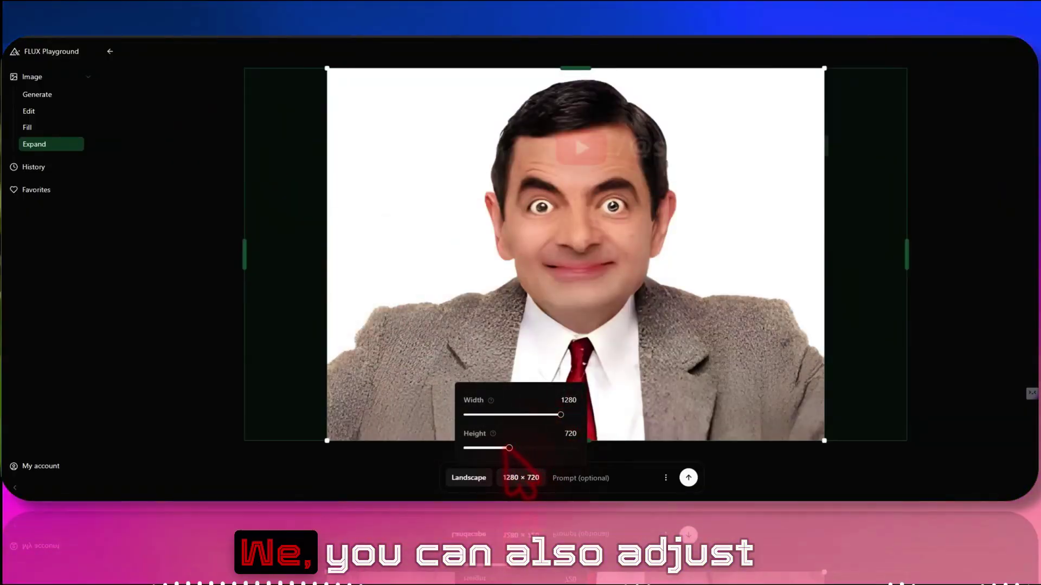
pyautogui.click(467, 479)
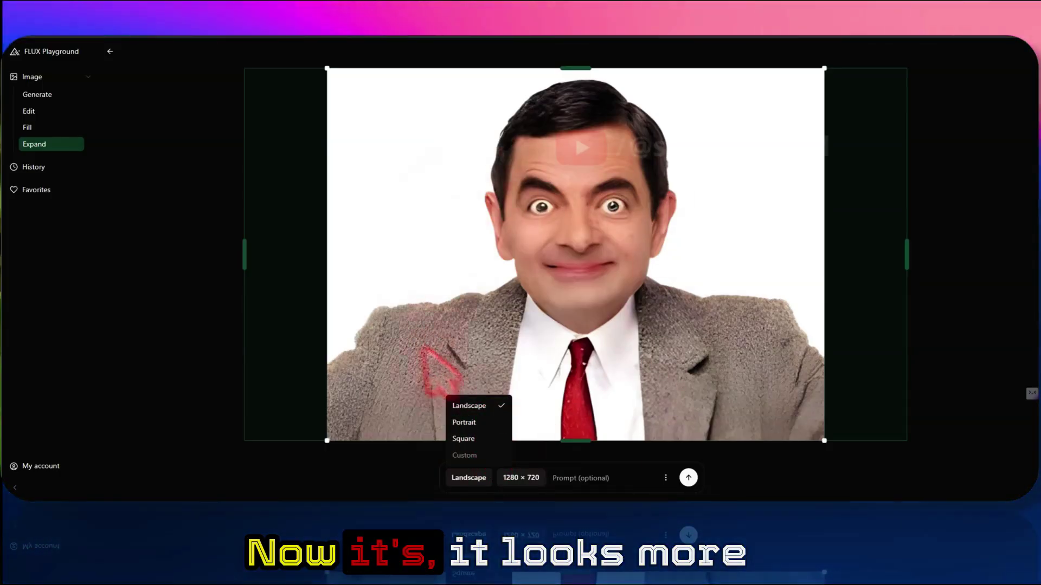
pyautogui.click(625, 469)
pyautogui.click(569, 478)
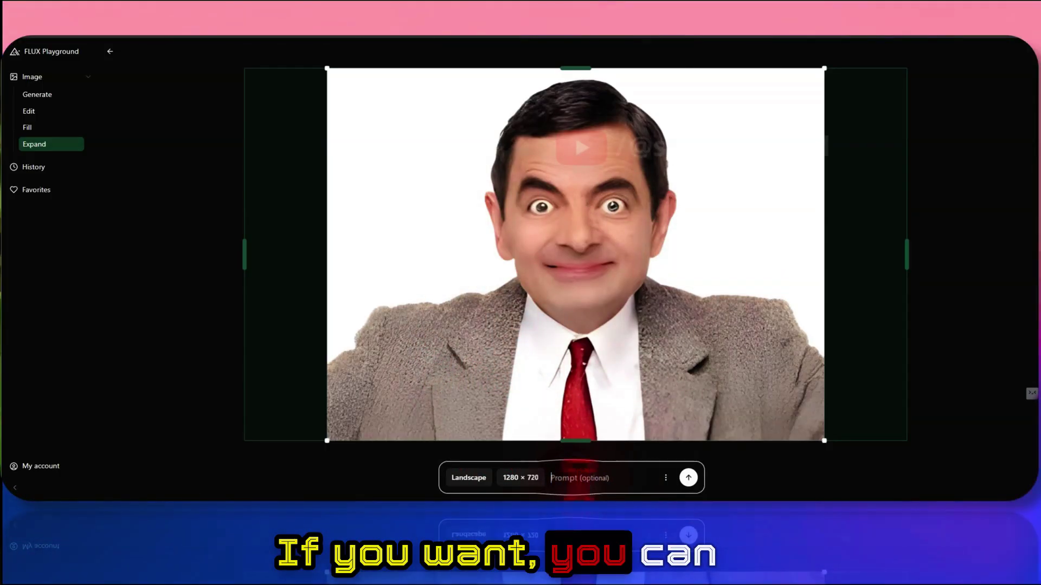
pyautogui.press('super')
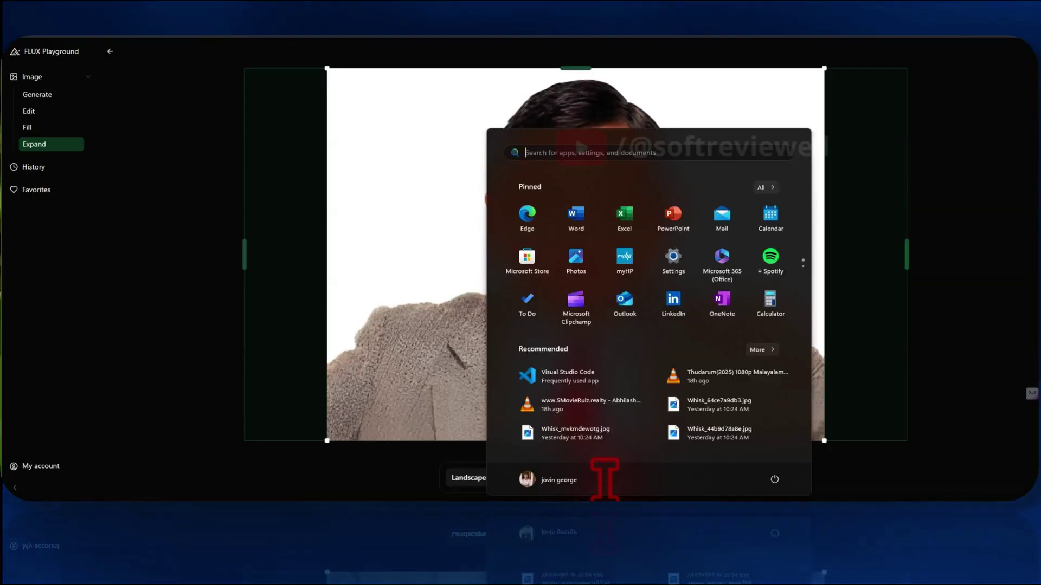
pyautogui.click(611, 477)
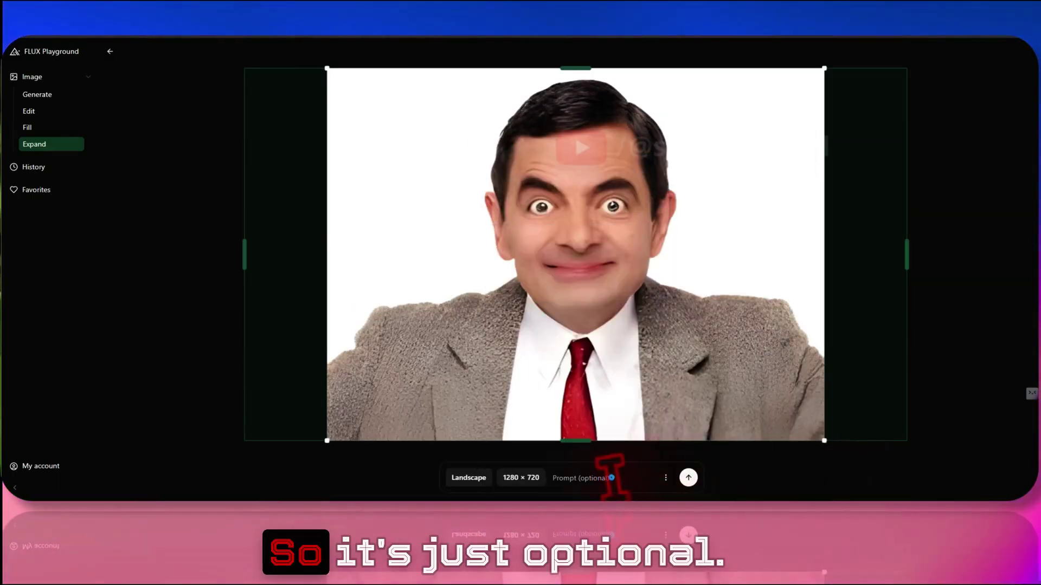
pyautogui.press('Return')
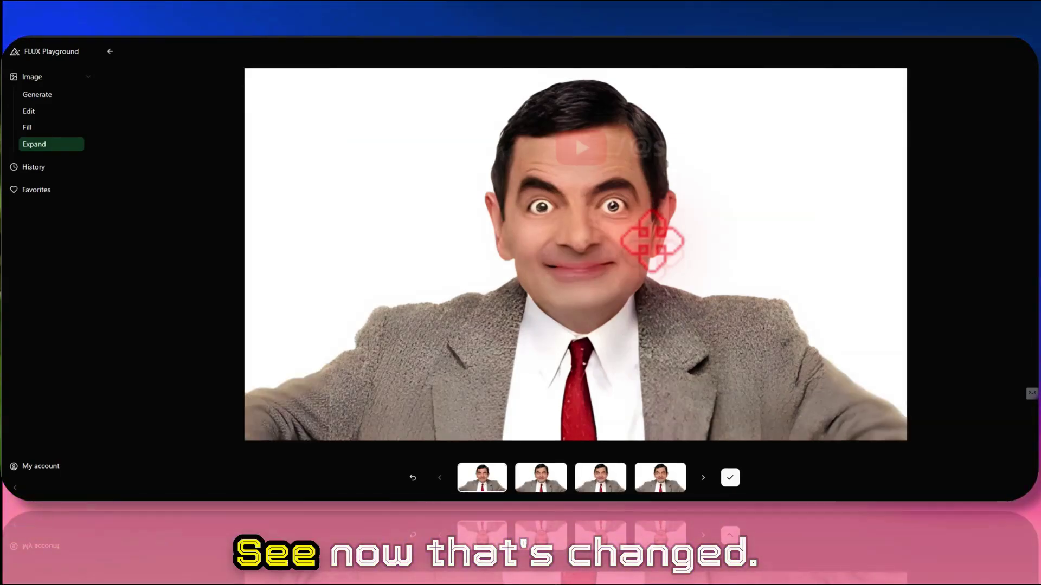
# Step: Compare the expanded portrait variants and select the fourth one
pyautogui.click(483, 476)
pyautogui.click(542, 476)
pyautogui.click(488, 476)
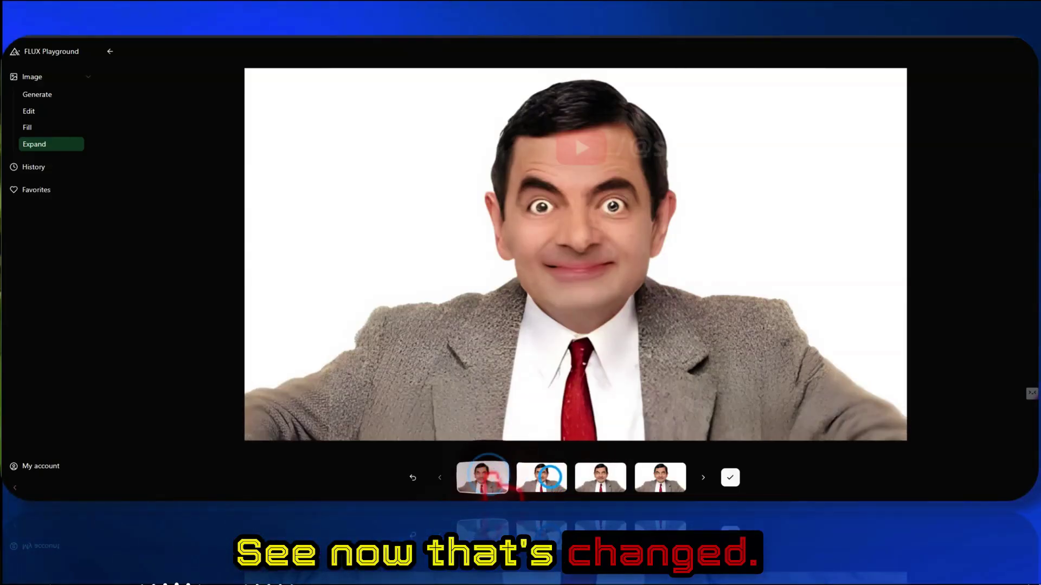
pyautogui.click(601, 477)
pyautogui.click(661, 478)
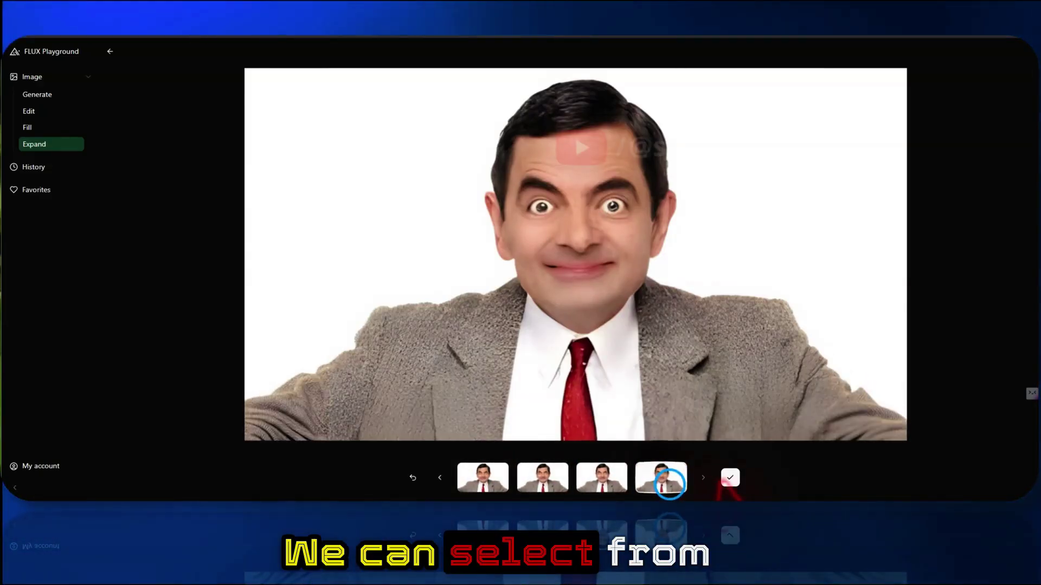